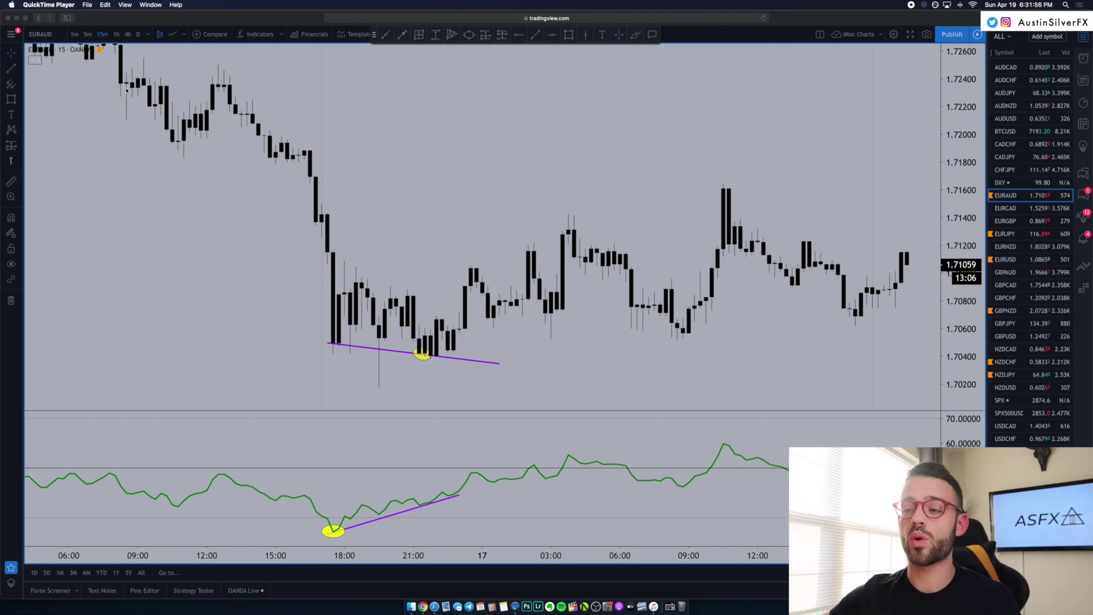
# Examine the EURAUD 15-minute chart, comparing the falling price trendline with the rising trendline on the oscillator around 04/16/20 18:00.
pyautogui.scroll(1, 262, 194)
pyautogui.click(348, 202)
pyautogui.hscroll(-5, 348, 202)
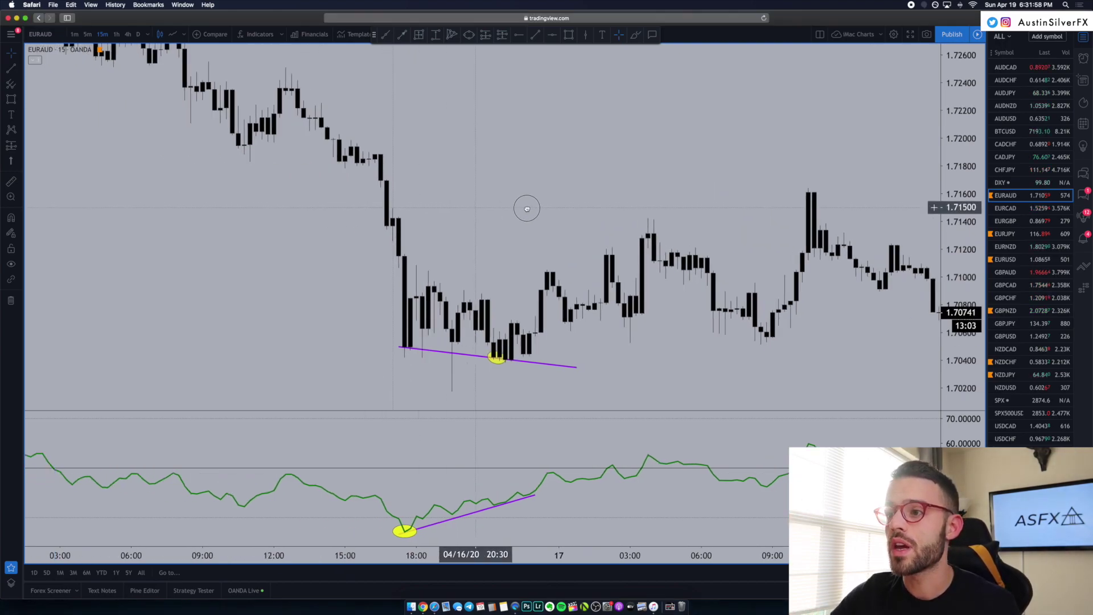
pyautogui.hscroll(1, 693, 383)
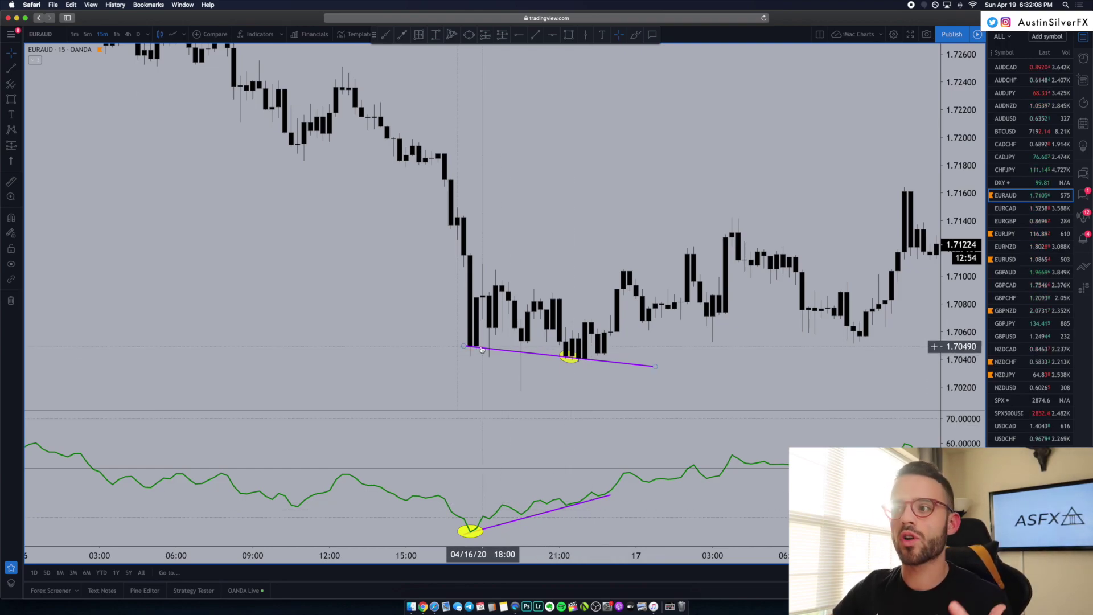
pyautogui.scroll(1, 607, 365)
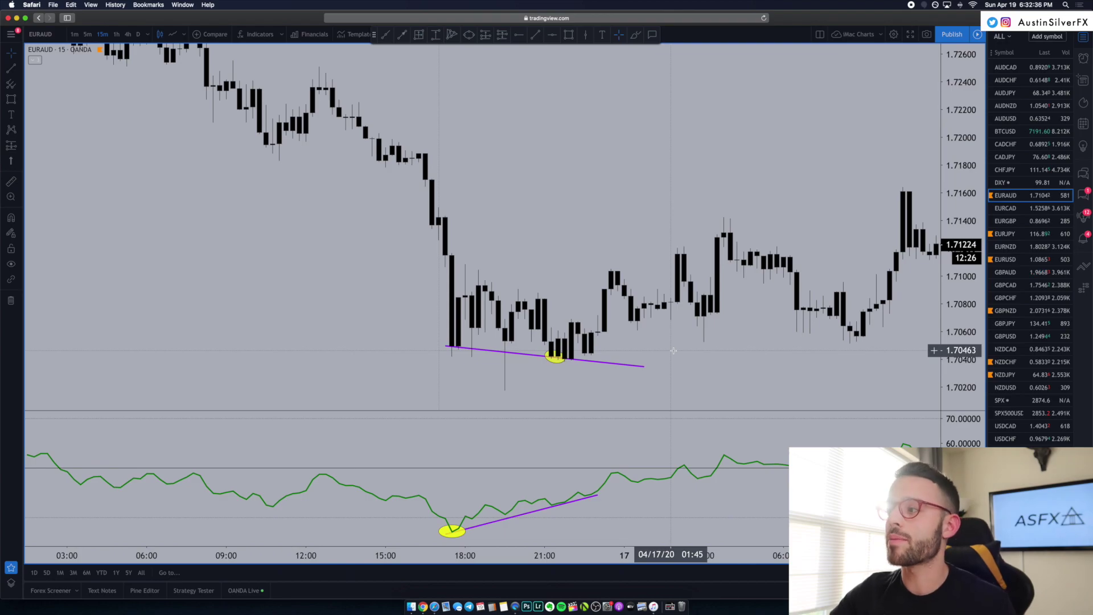
pyautogui.scroll(-5, 701, 247)
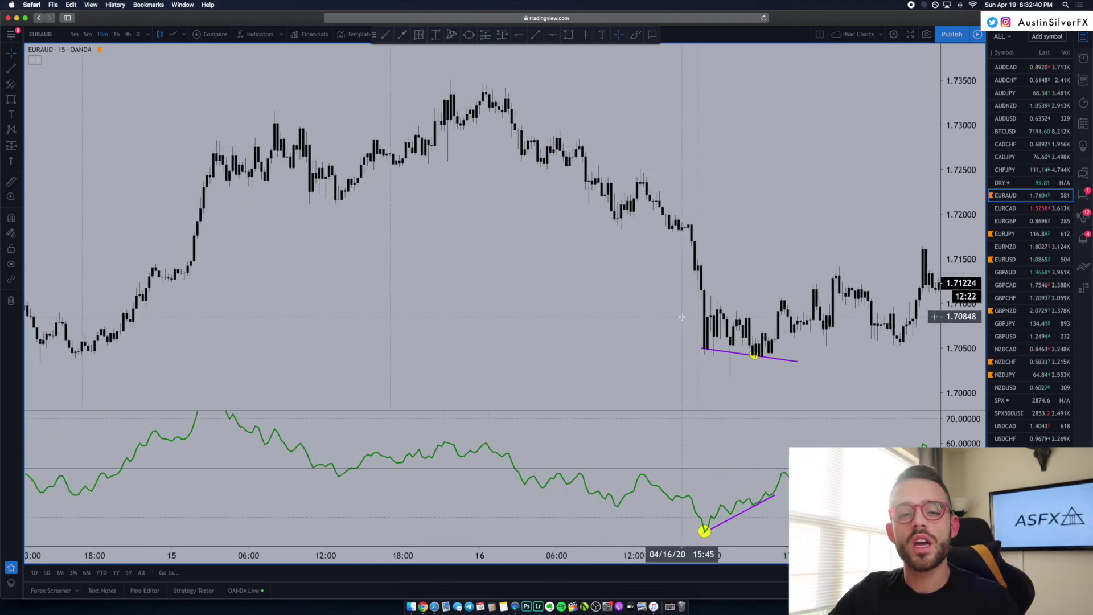
pyautogui.hscroll(5, 682, 316)
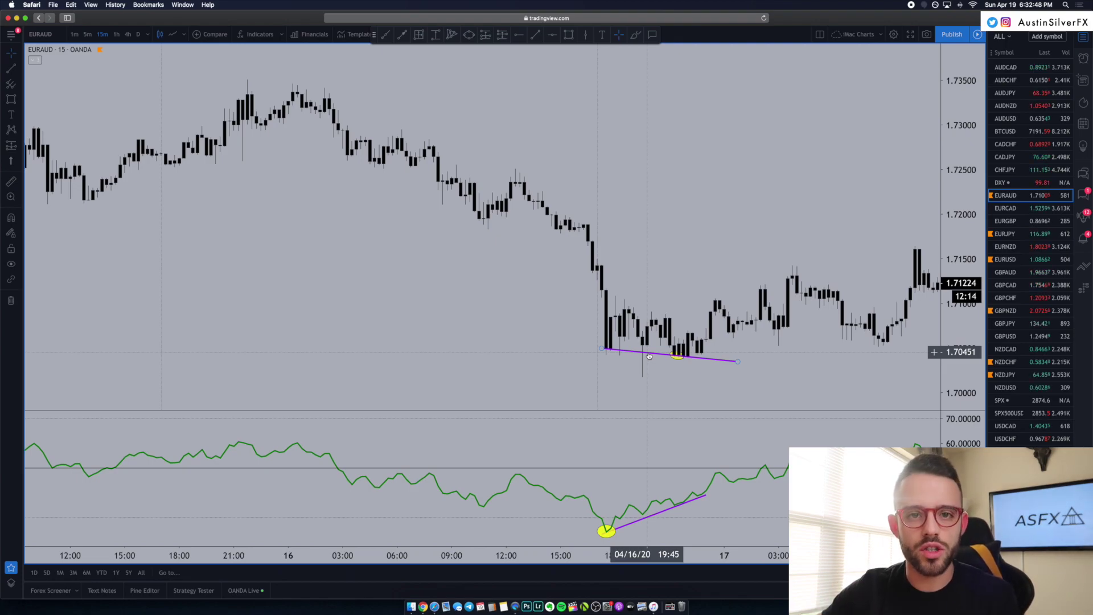
pyautogui.scroll(1, 648, 356)
pyautogui.scroll(1, 648, 356)
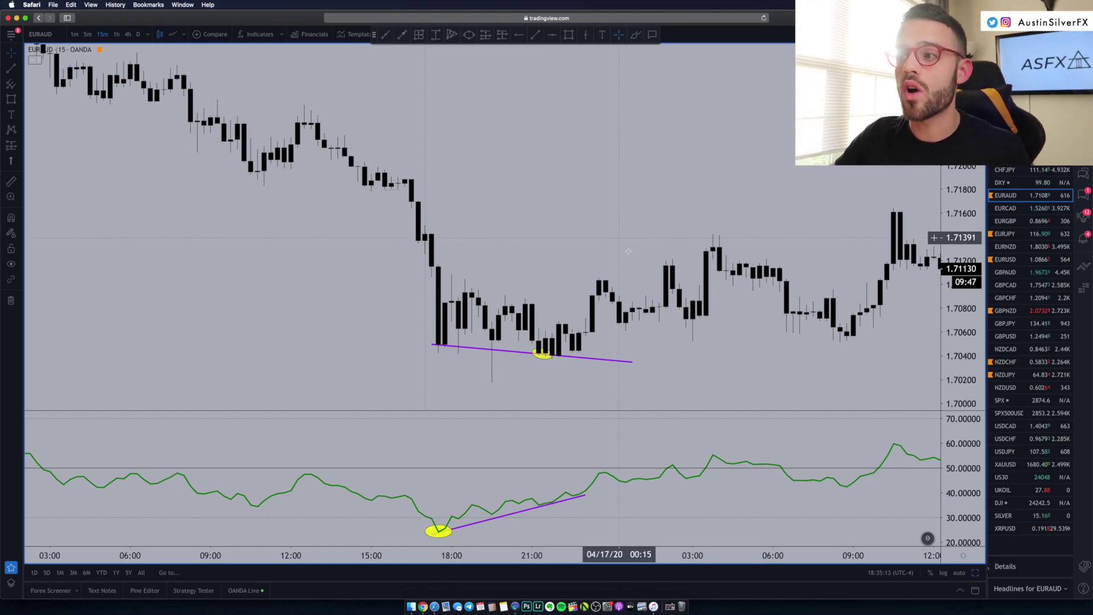
pyautogui.hscroll(3, 661, 361)
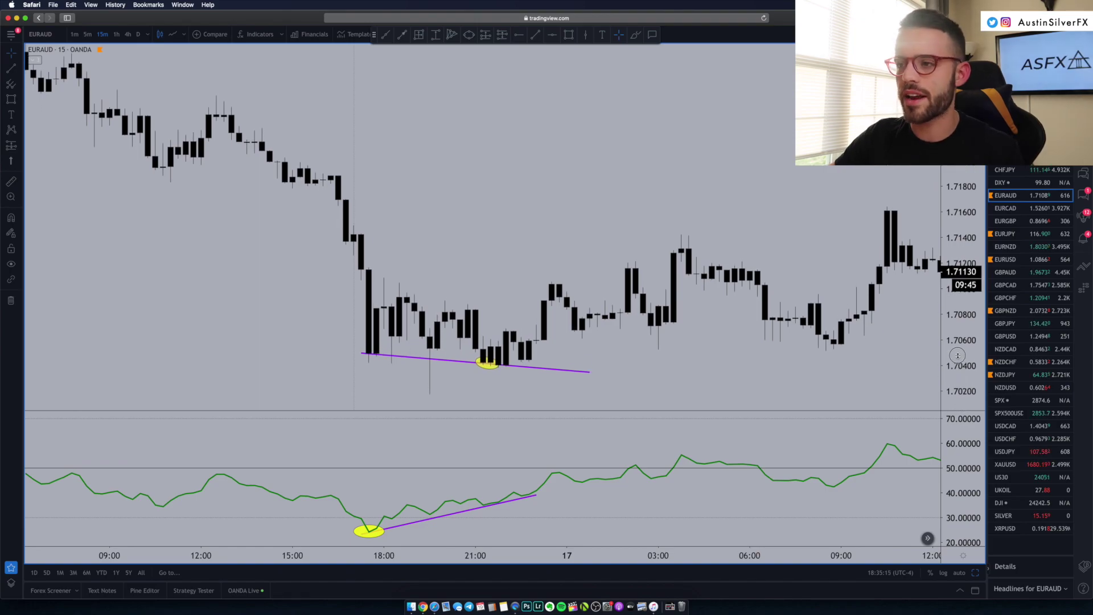
pyautogui.hscroll(-5, 798, 396)
pyautogui.scroll(1, 799, 395)
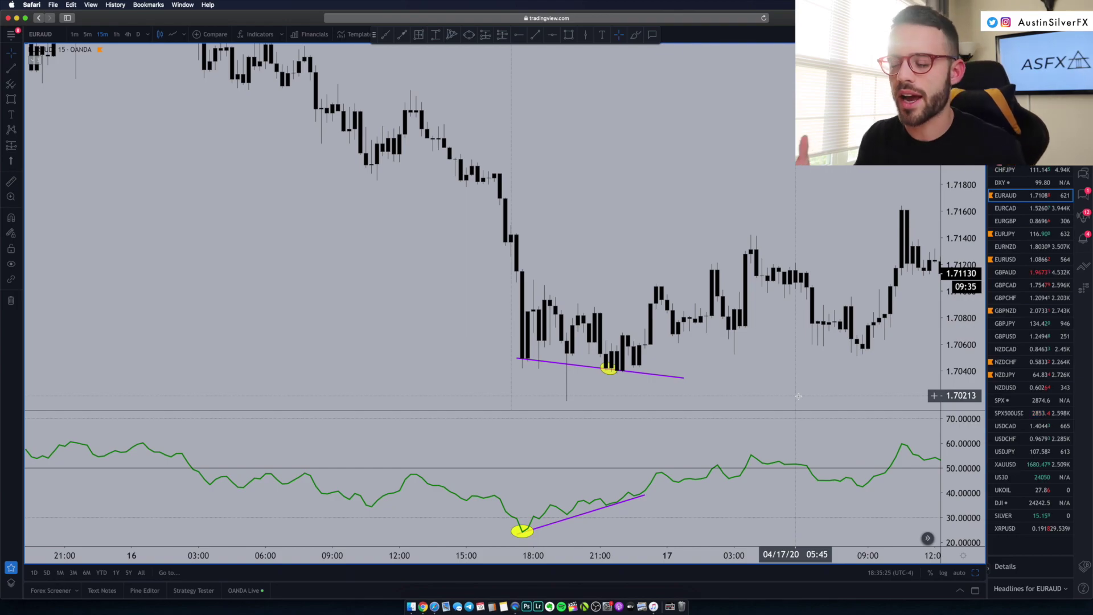
pyautogui.scroll(3, 797, 393)
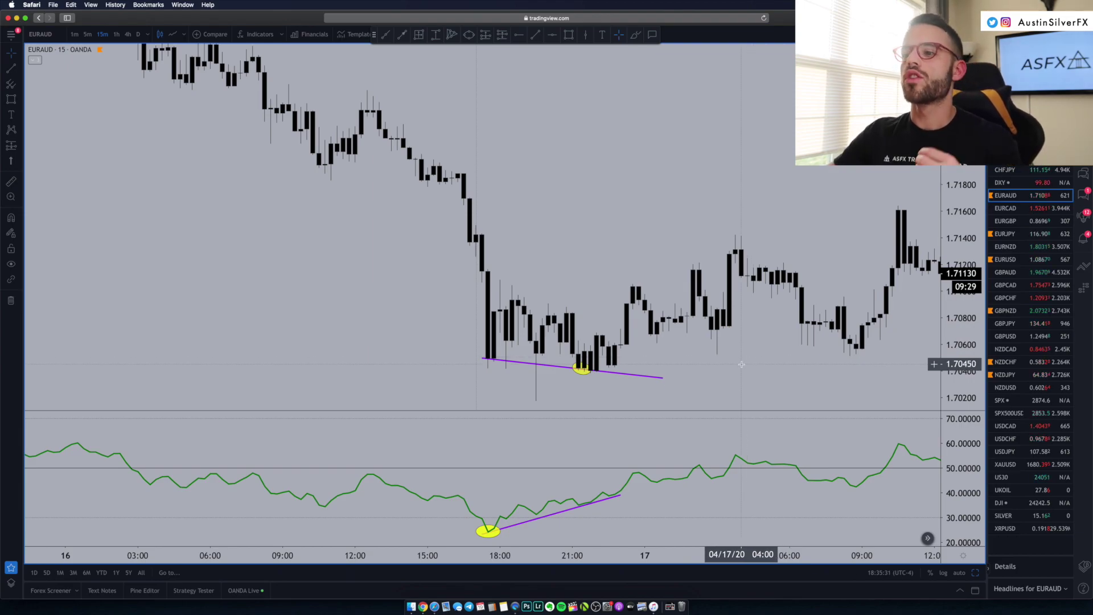
pyautogui.scroll(3, 666, 356)
pyautogui.moveTo(513, 366); pyautogui.dragTo(562, 319)
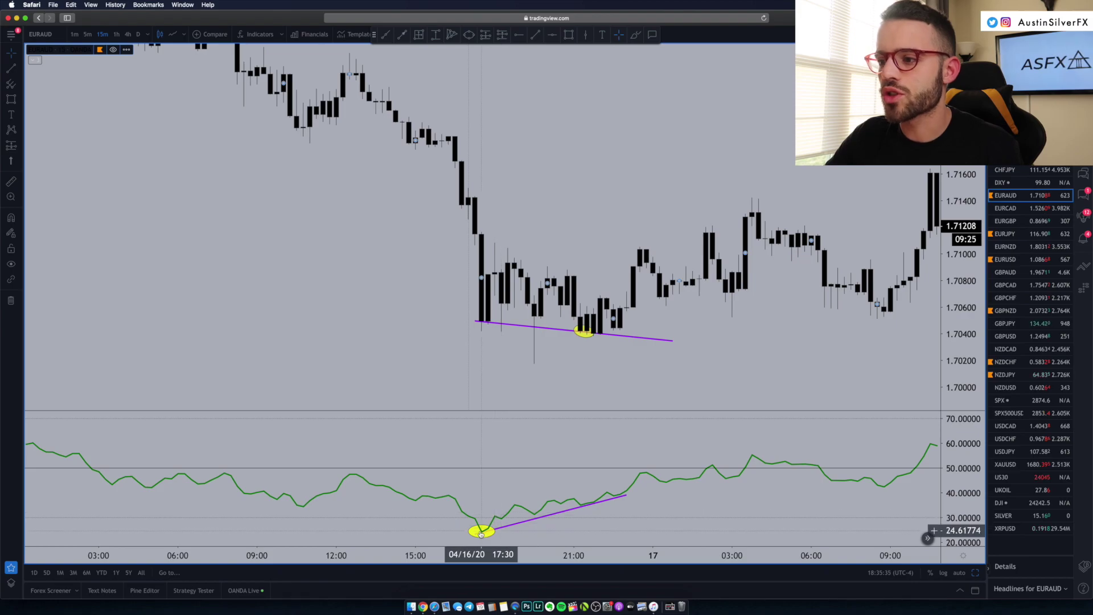
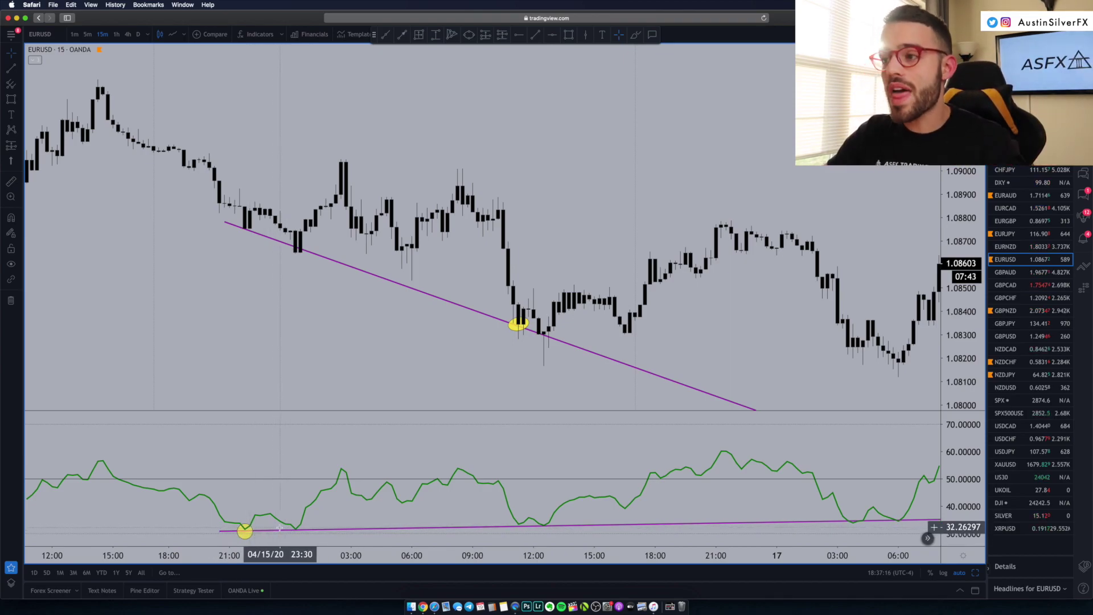
# Examine the EURUSD 15-minute chart's falling price trendline against the oscillator lows, through the 04/17/20 price drop.
pyautogui.moveTo(429, 523); pyautogui.dragTo(315, 330)
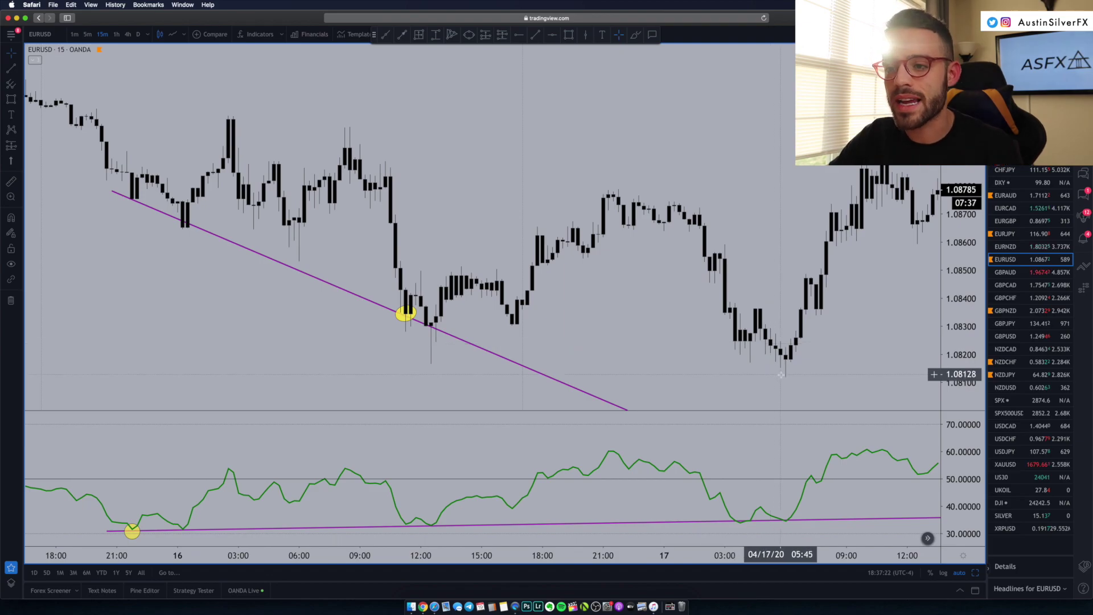
pyautogui.scroll(-1, 772, 332)
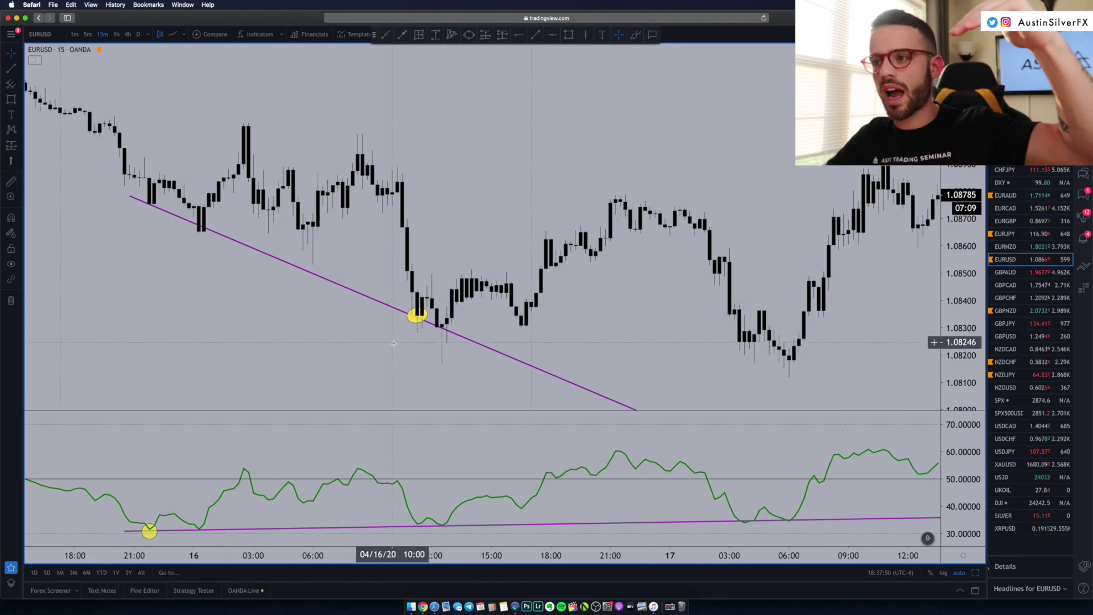
pyautogui.hscroll(5, 603, 259)
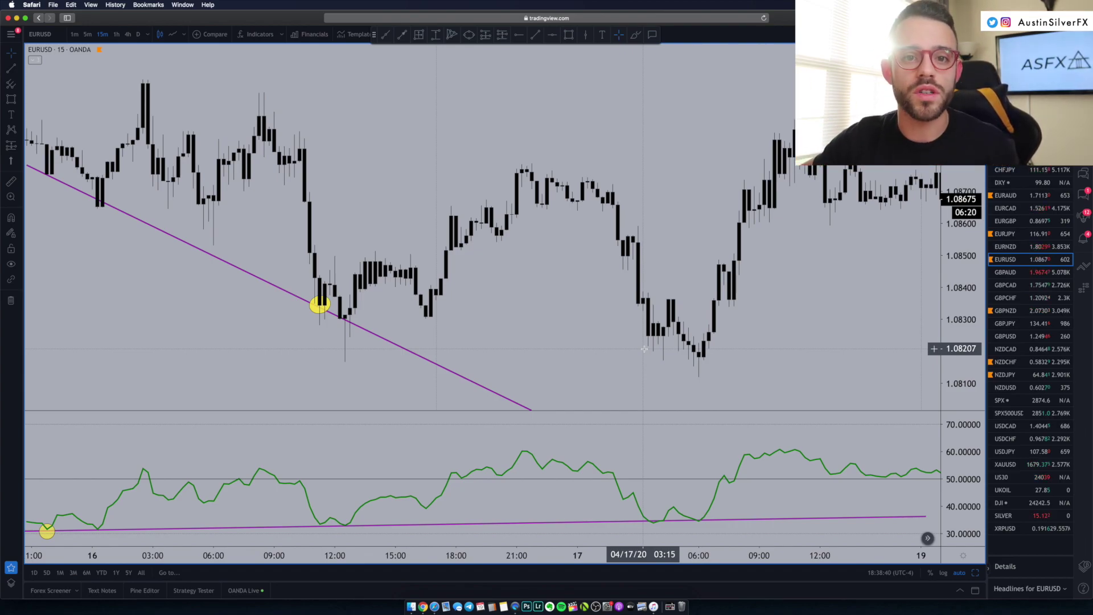
# Open the GBPNZD chart and examine its falling price trendline against the rising oscillator trendline.
pyautogui.click(1005, 311)
pyautogui.moveTo(830, 304); pyautogui.dragTo(653, 286)
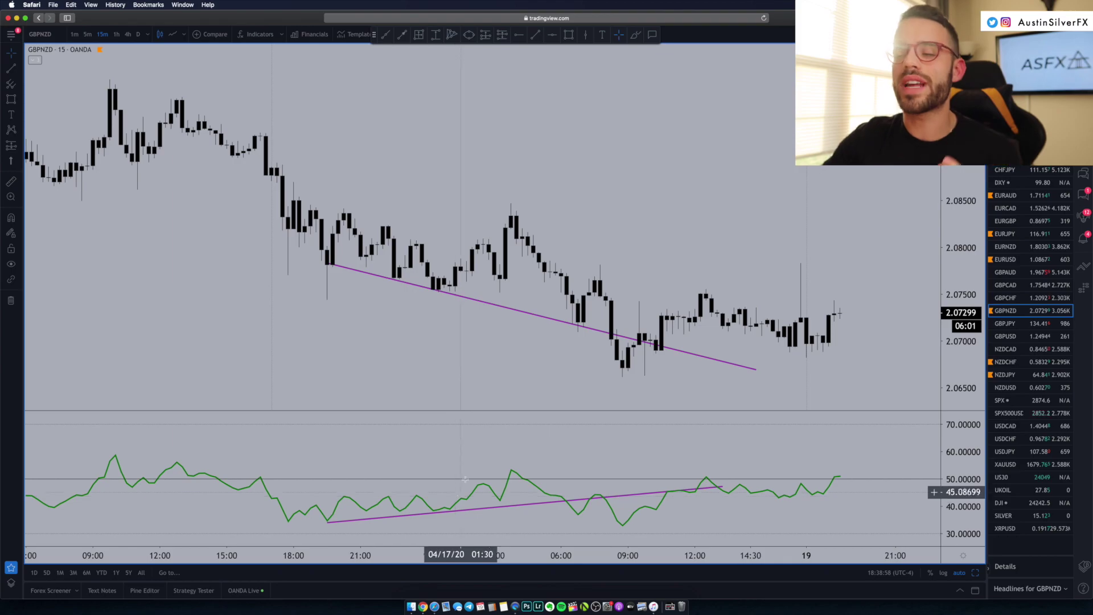
pyautogui.scroll(3, 420, 302)
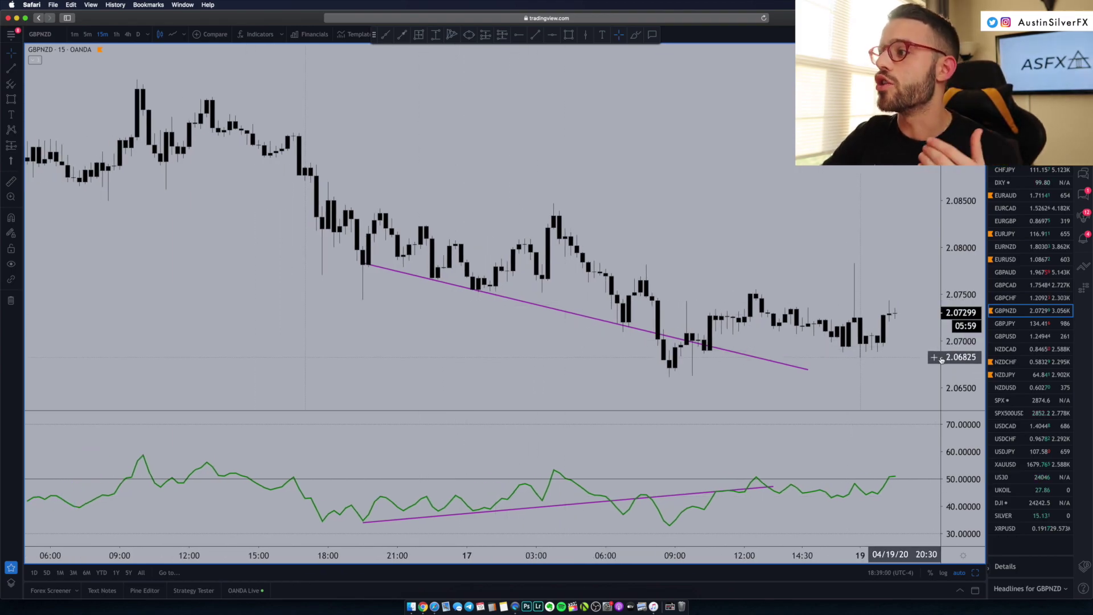
pyautogui.moveTo(686, 285); pyautogui.dragTo(682, 250)
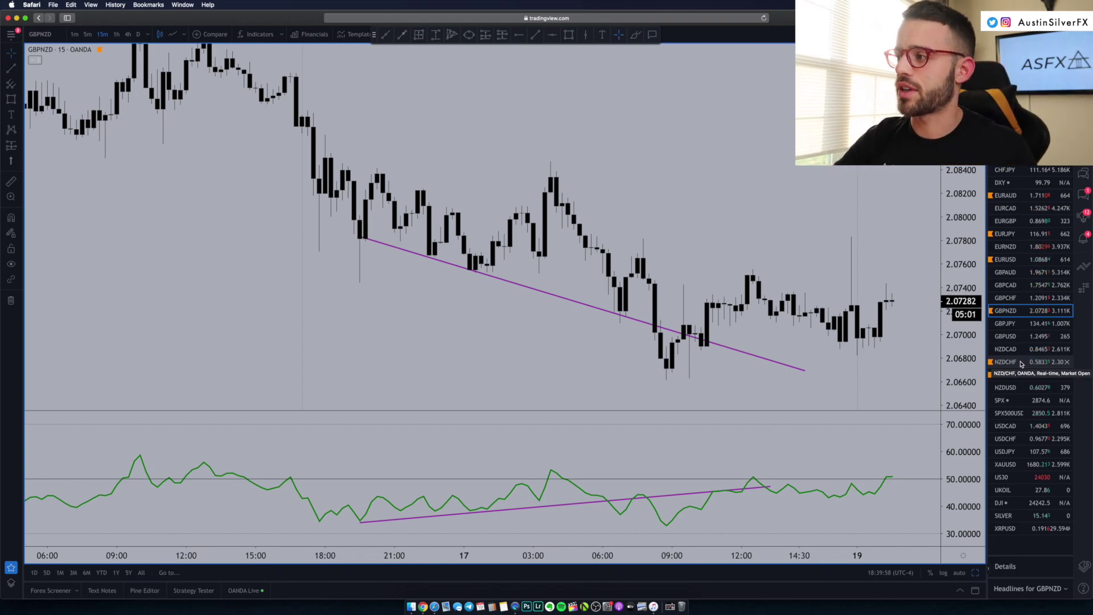
# Open the NZDCHF chart and examine the rising price trendline, the shaded resistance zone and the falling oscillator trendline.
pyautogui.click(1021, 364)
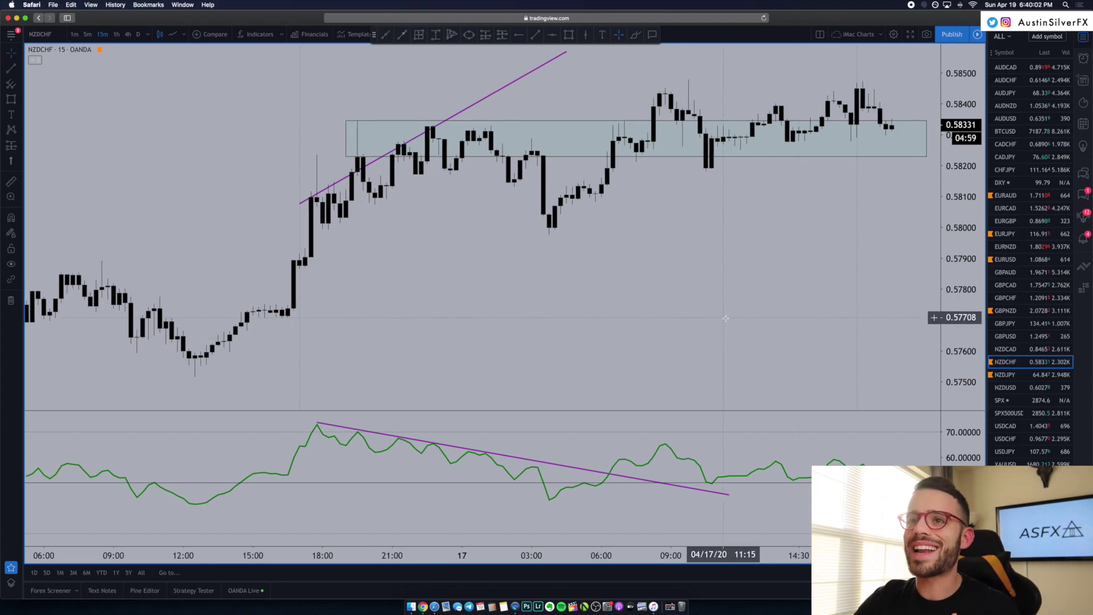
pyautogui.scroll(-1, 725, 318)
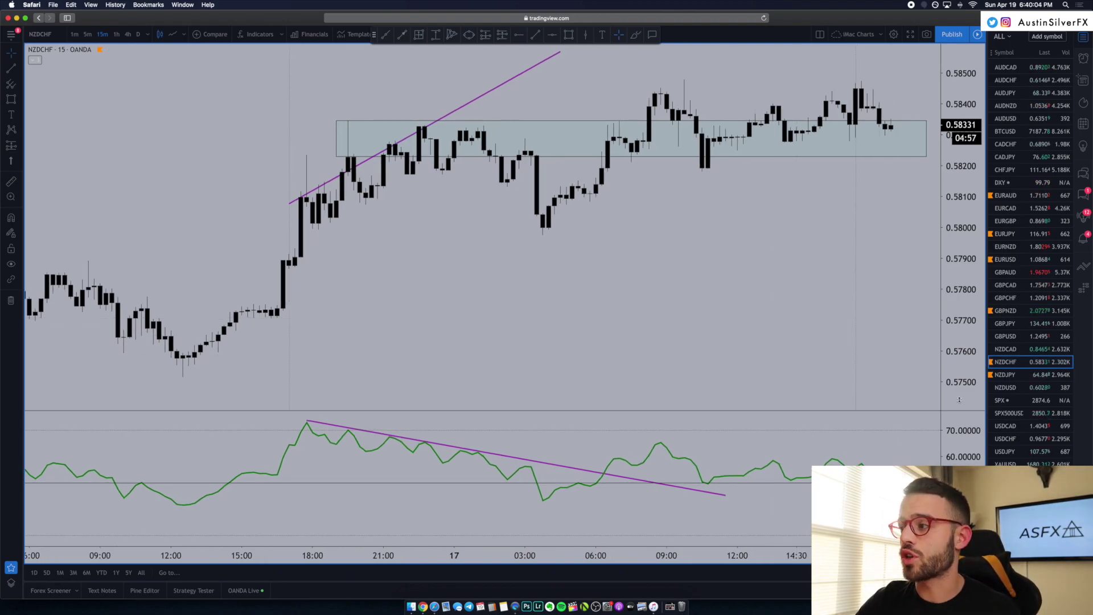
pyautogui.moveTo(959, 400); pyautogui.dragTo(959, 370)
pyautogui.moveTo(879, 306); pyautogui.dragTo(857, 395)
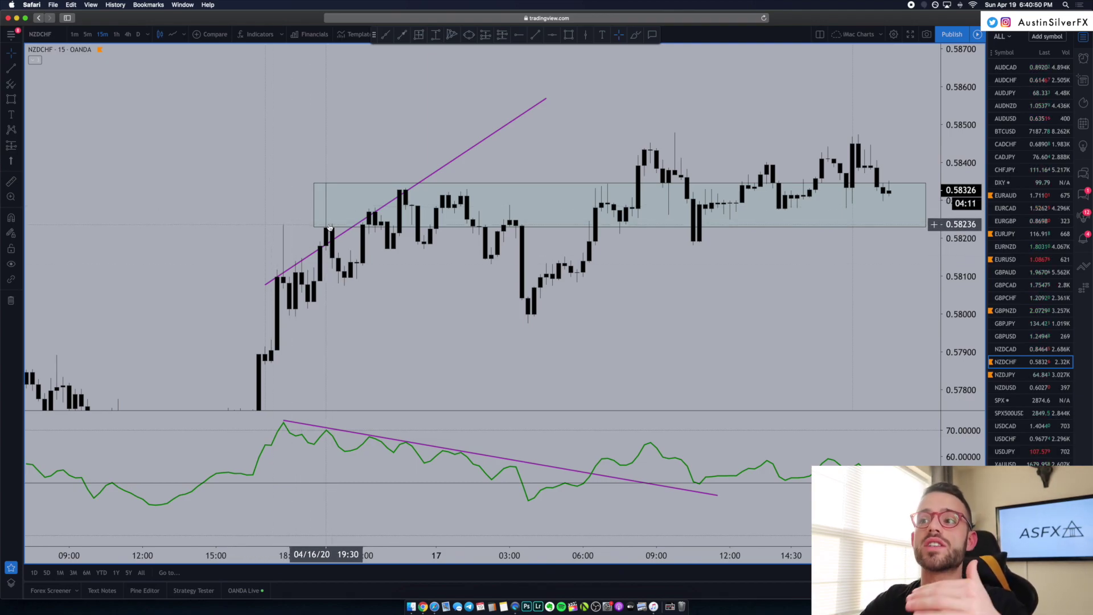
pyautogui.click(325, 185)
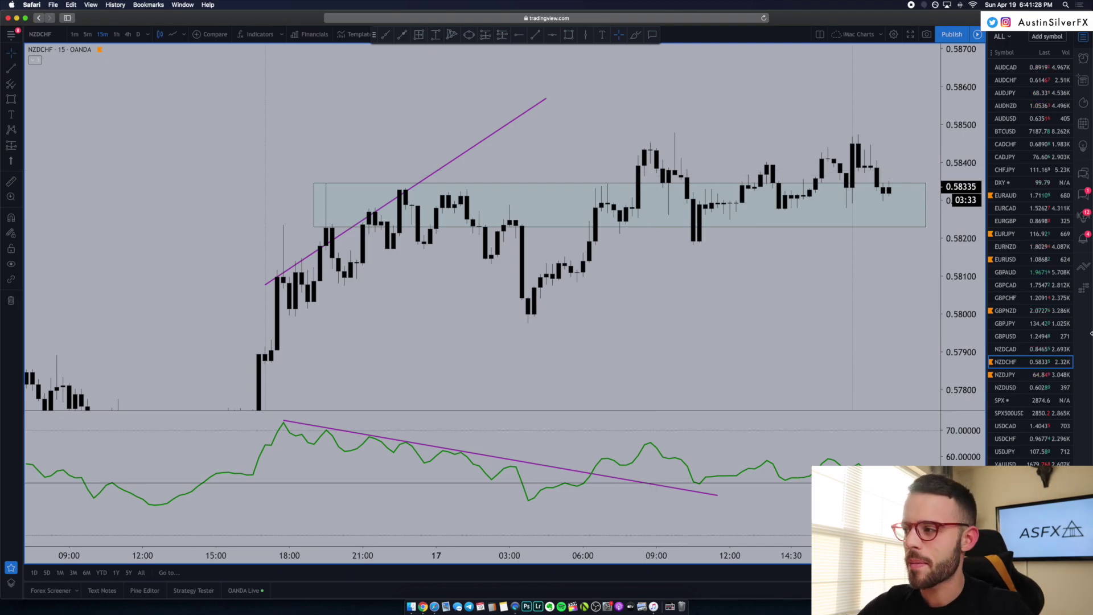
# Open the NZDJPY chart and examine the price highs at the shaded zone against the falling oscillator peaks.
pyautogui.click(1039, 374)
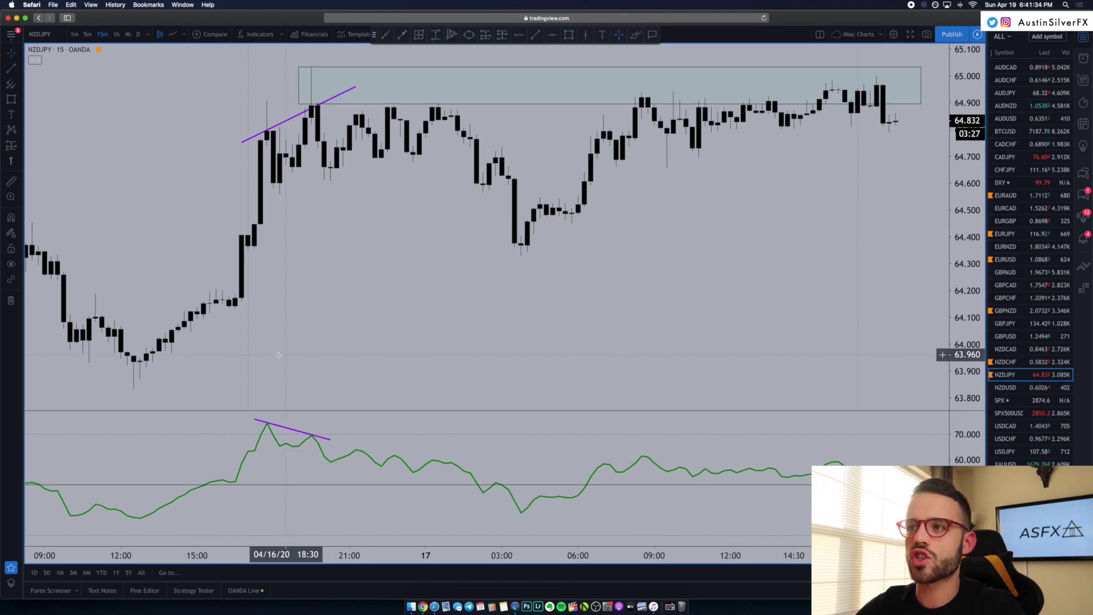
pyautogui.moveTo(279, 355); pyautogui.dragTo(274, 415)
pyautogui.click(264, 426)
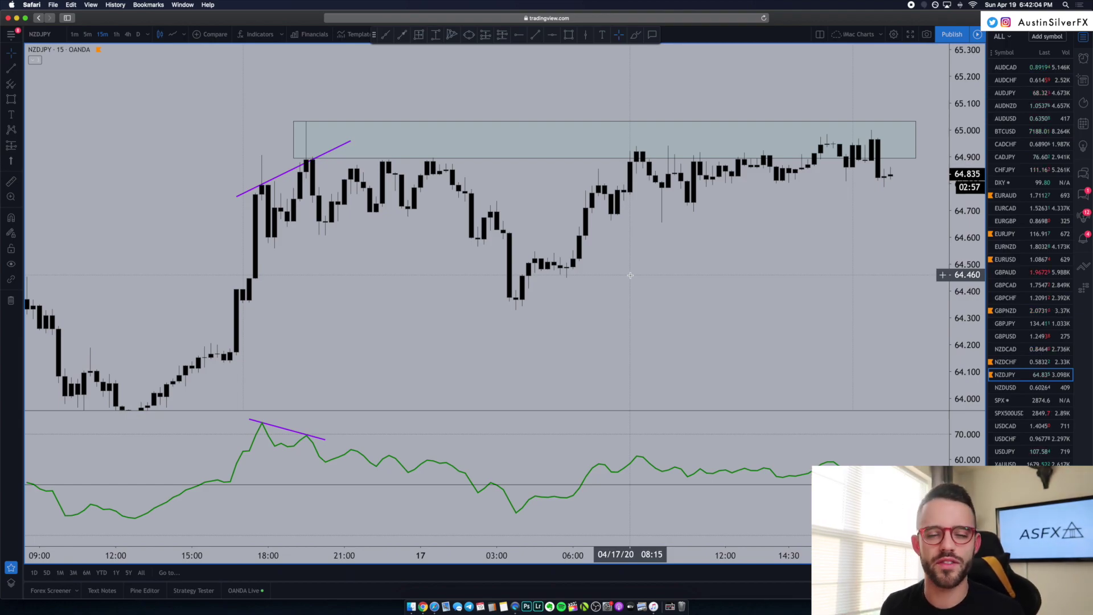
# Switch through the watchlist to GBPAUD and examine the divergence between its falling price trendline and the rising oscillator trendline.
pyautogui.press('Up')
pyautogui.press('Up')
pyautogui.press('Up')
pyautogui.press('Up')
pyautogui.press('Up')
pyautogui.press('Up')
pyautogui.press('Up')
pyautogui.press('Up')
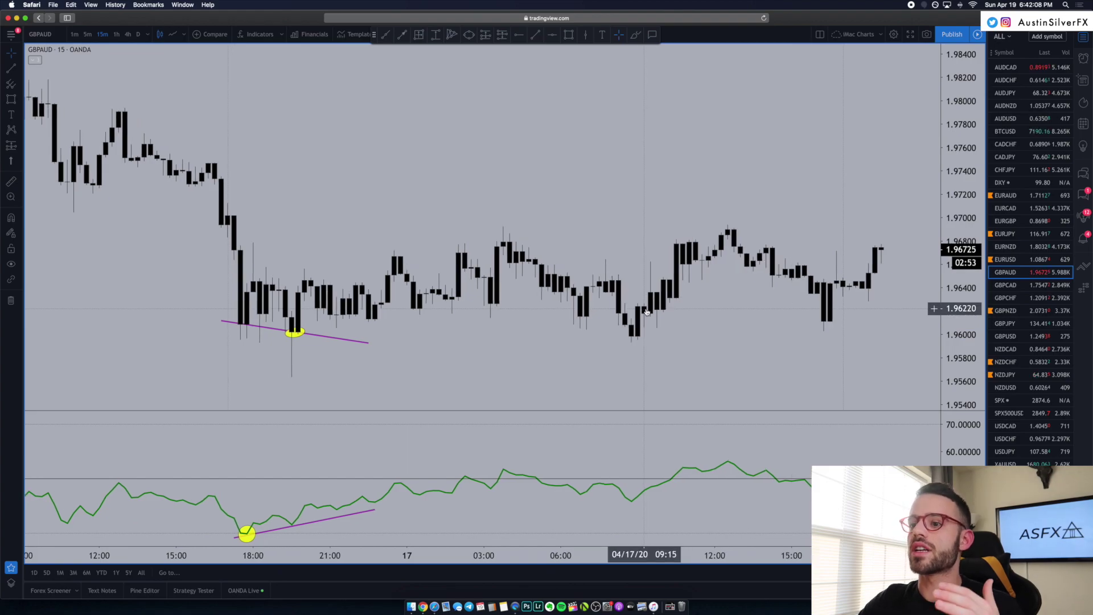
pyautogui.moveTo(962, 347); pyautogui.dragTo(957, 315)
pyautogui.scroll(-4, 683, 330)
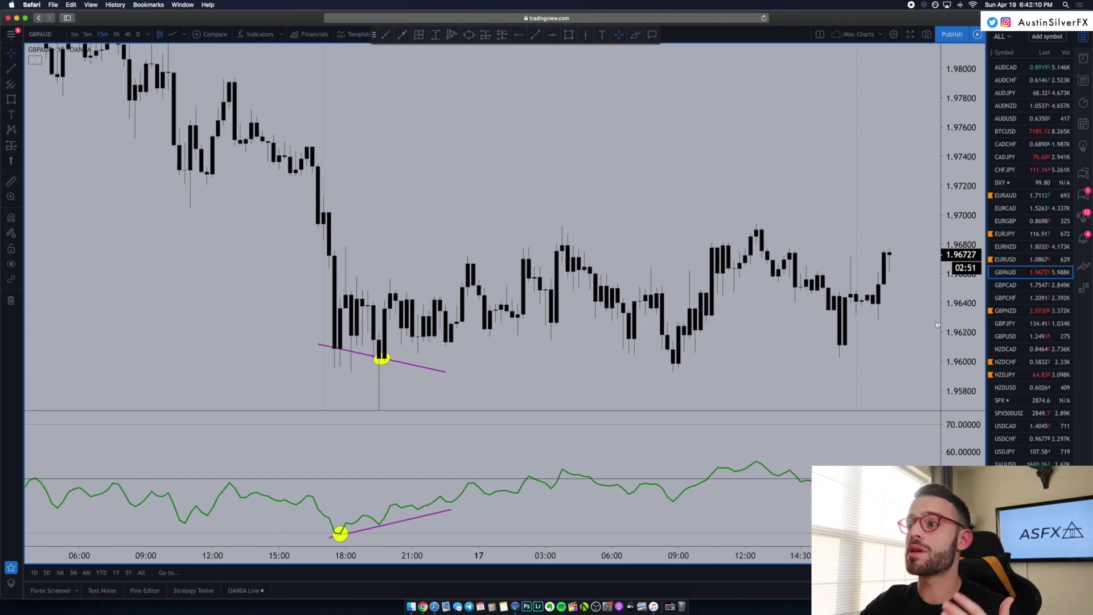
# Draw a rectangle zone on GBPAUD from 04/16/20 19:00 to the latest candles, spanning about 1.9602 down to 1.9564.
pyautogui.moveTo(574, 336); pyautogui.dragTo(605, 336)
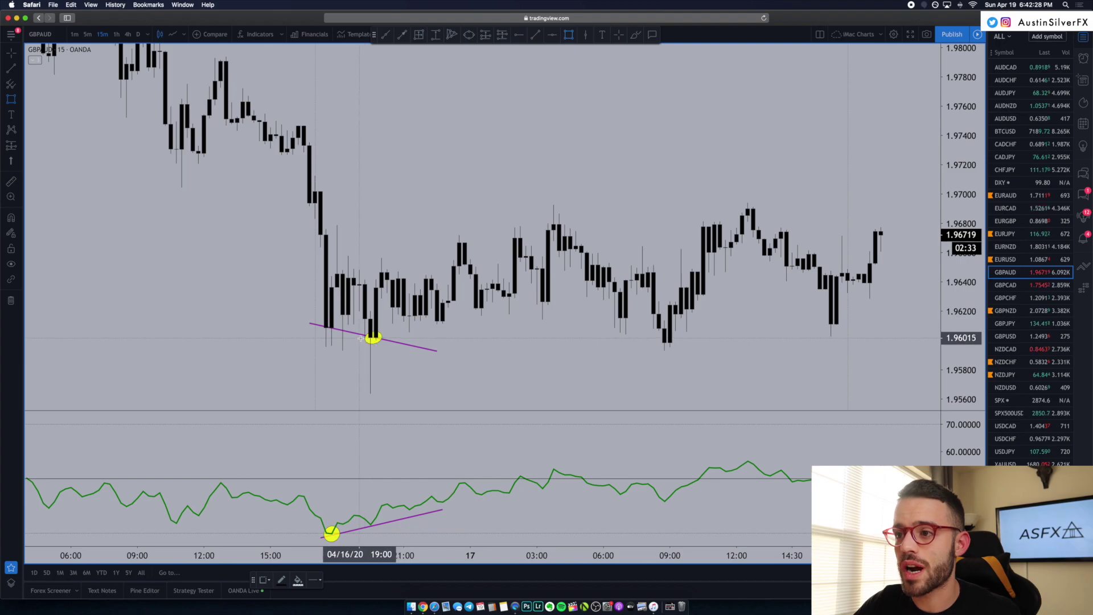
pyautogui.moveTo(359, 338); pyautogui.dragTo(881, 393)
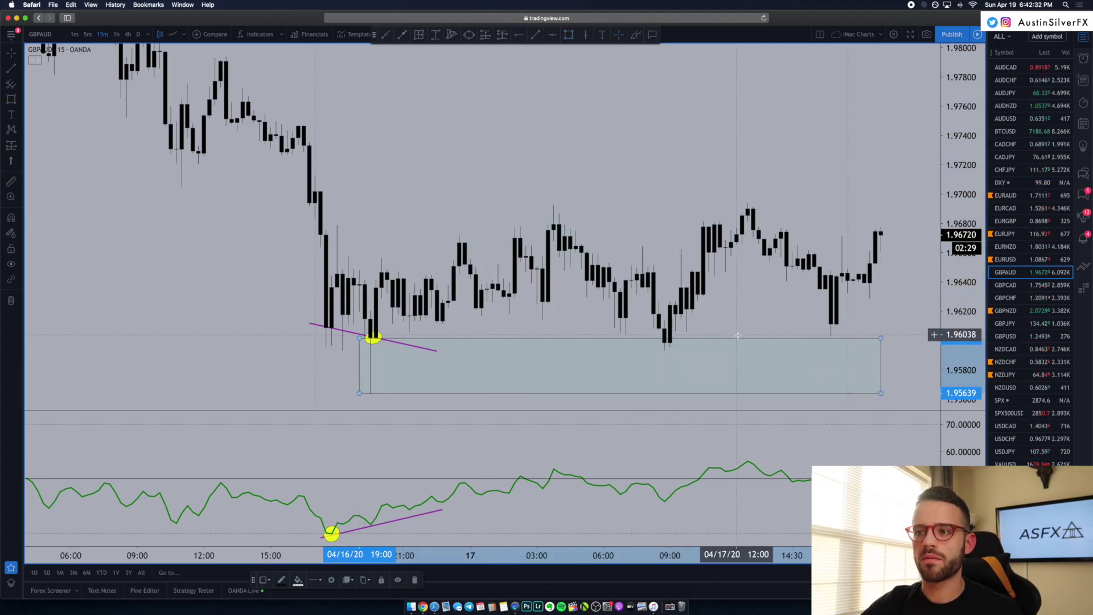
pyautogui.click(456, 71)
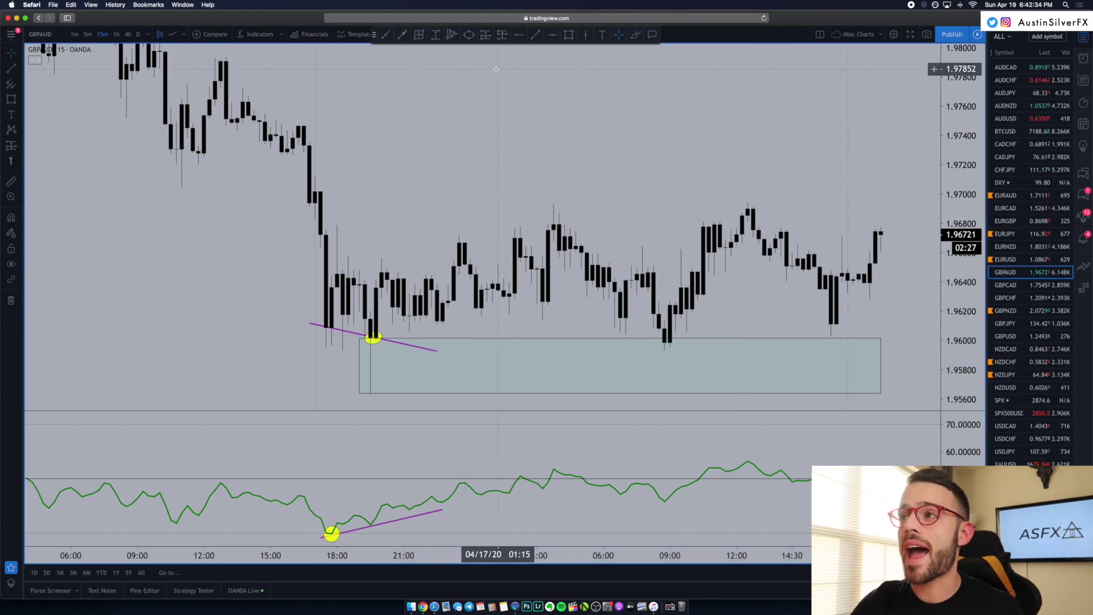
# Draw a rectangle around the GBPAUD divergence area from 04/16/20 17:00, spanning about 1.9713 down to the long wick's low.
pyautogui.click(569, 35)
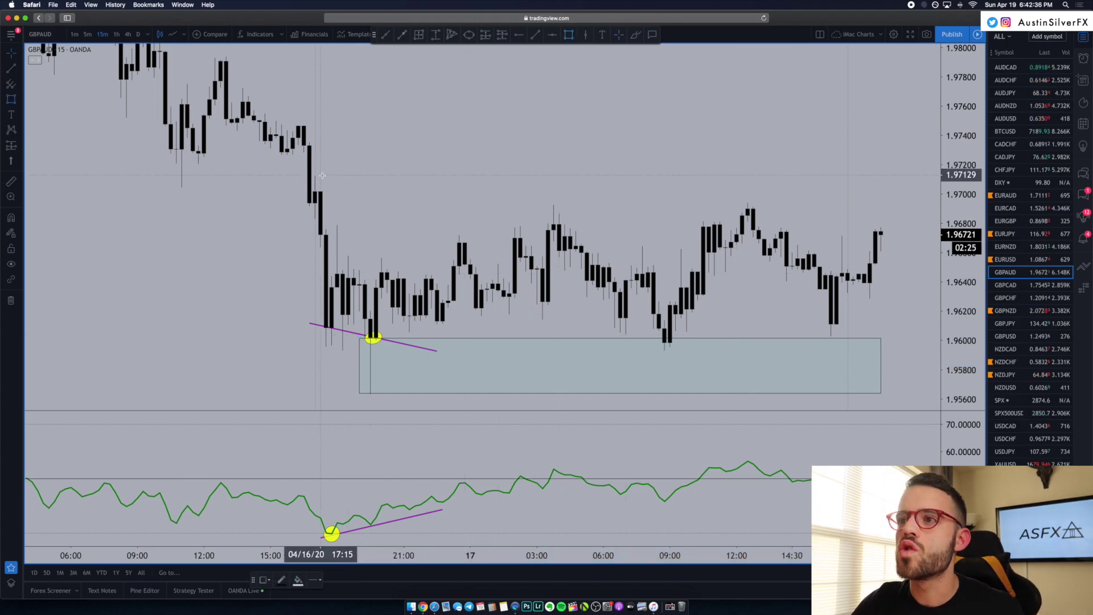
pyautogui.moveTo(314, 175)
pyautogui.mouseDown()
pyautogui.moveTo(453, 383)
pyautogui.moveTo(504, 394)
pyautogui.moveTo(493, 394)
pyautogui.mouseUp()
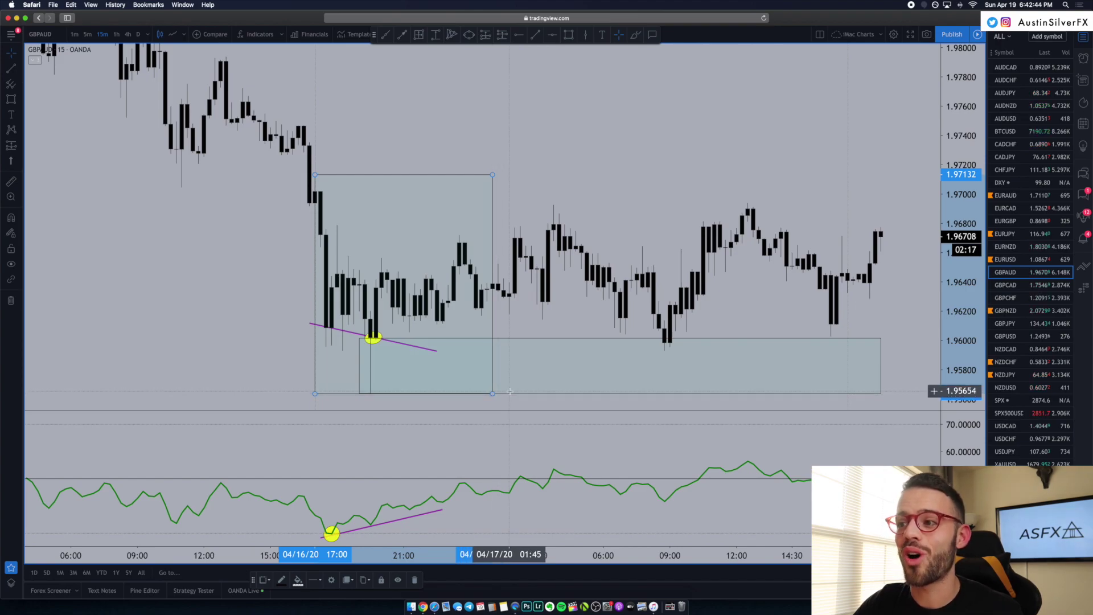
# Delete the wide rectangle zone below the GBPAUD lows.
pyautogui.click(511, 393)
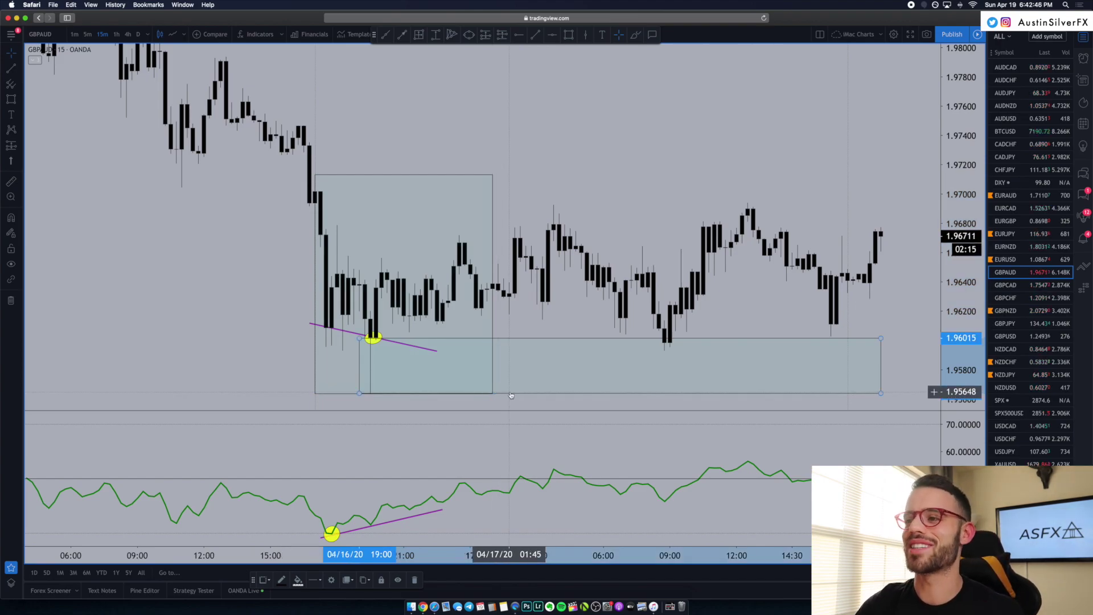
pyautogui.press('Delete')
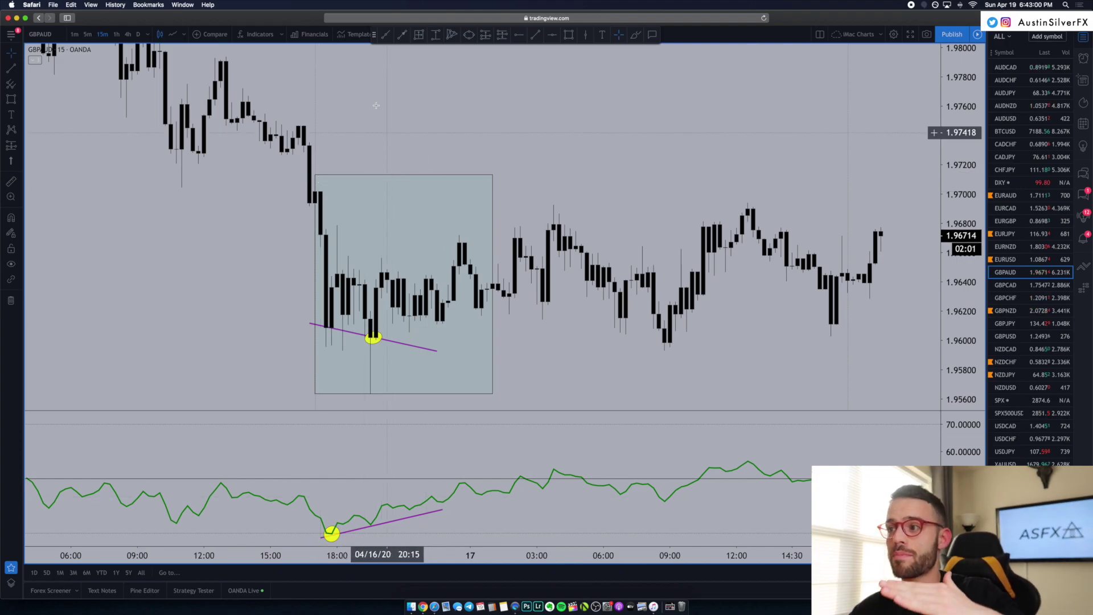
# Review the GBPAUD decline leading into the boxed area and the price action that follows it.
pyautogui.scroll(-2, 379, 189)
pyautogui.moveTo(379, 189); pyautogui.dragTo(376, 344)
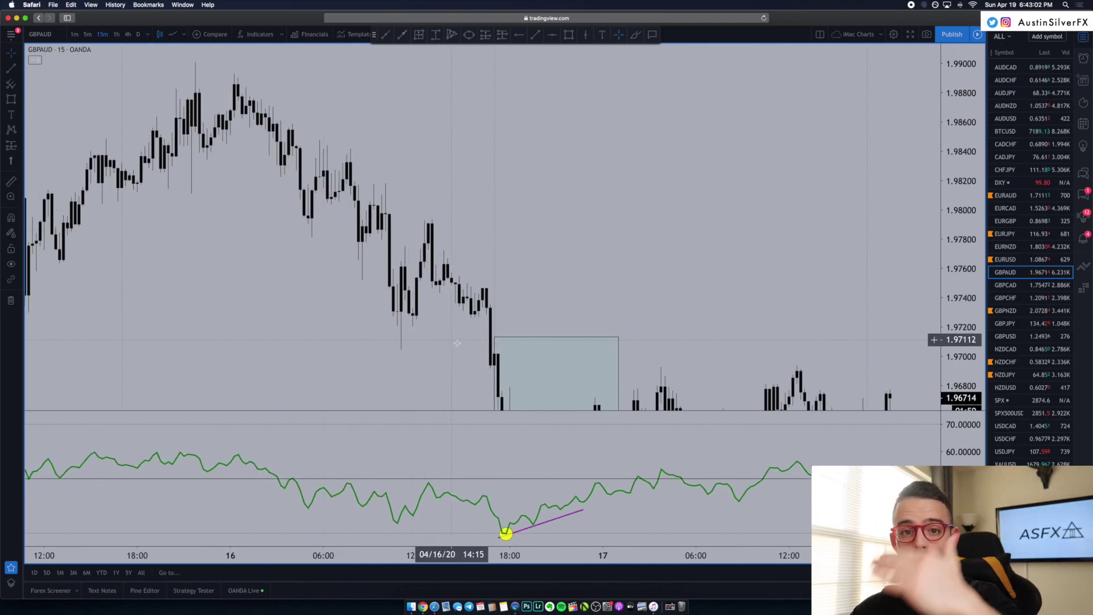
pyautogui.moveTo(441, 340); pyautogui.dragTo(336, 168)
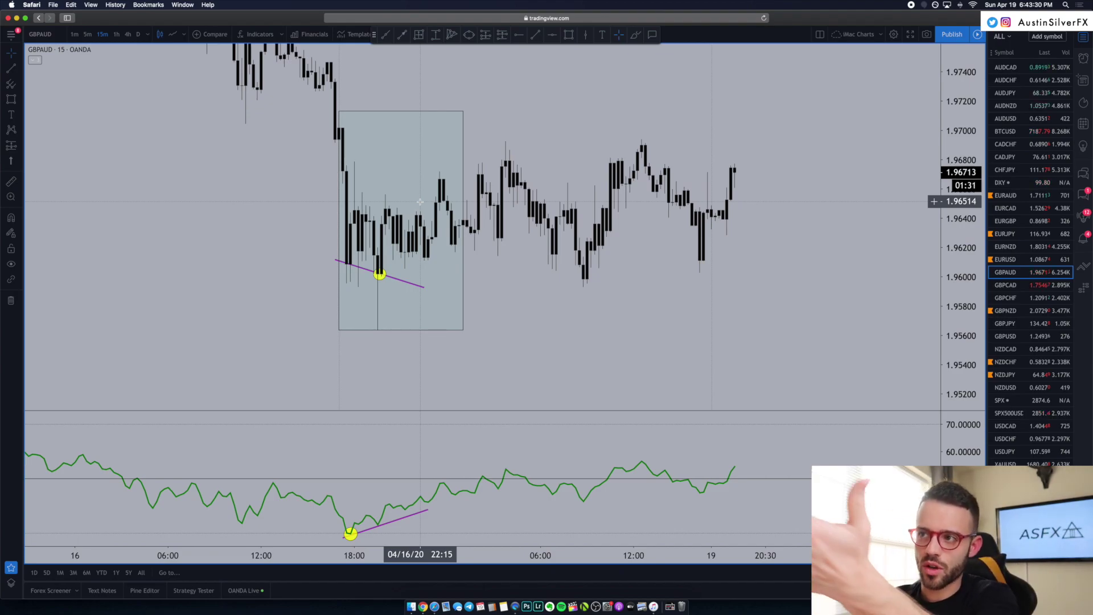
pyautogui.moveTo(503, 226); pyautogui.dragTo(538, 259)
pyautogui.scroll(3, 540, 250)
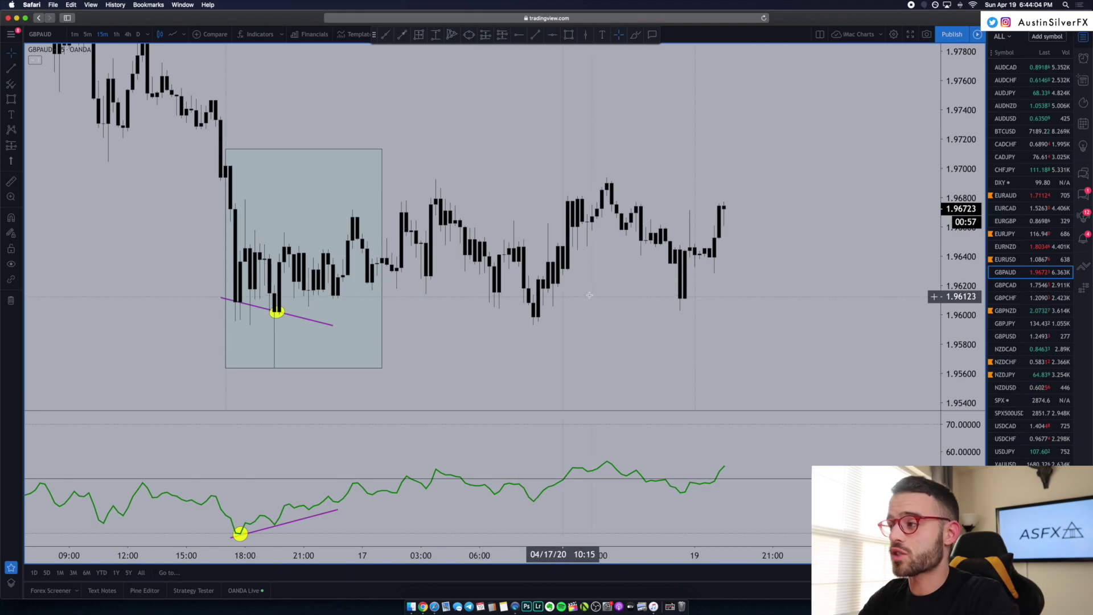
# Open the EURNZD chart and draw a trend line under the rising oscillator lows from 04/16/20 17:45 to 04/17/20 02:30.
pyautogui.click(1019, 246)
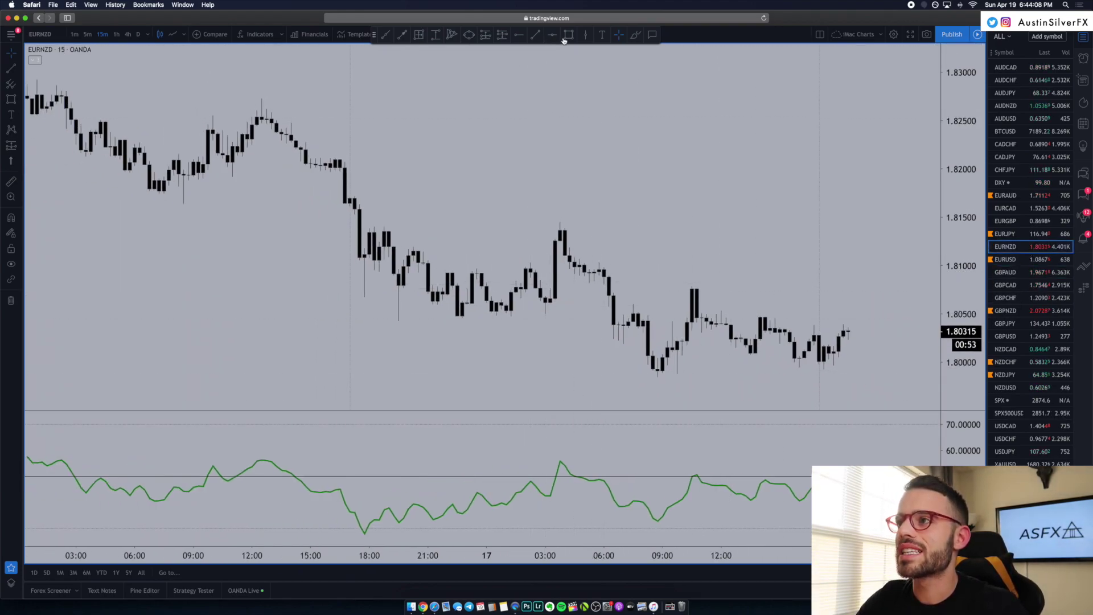
pyautogui.click(530, 38)
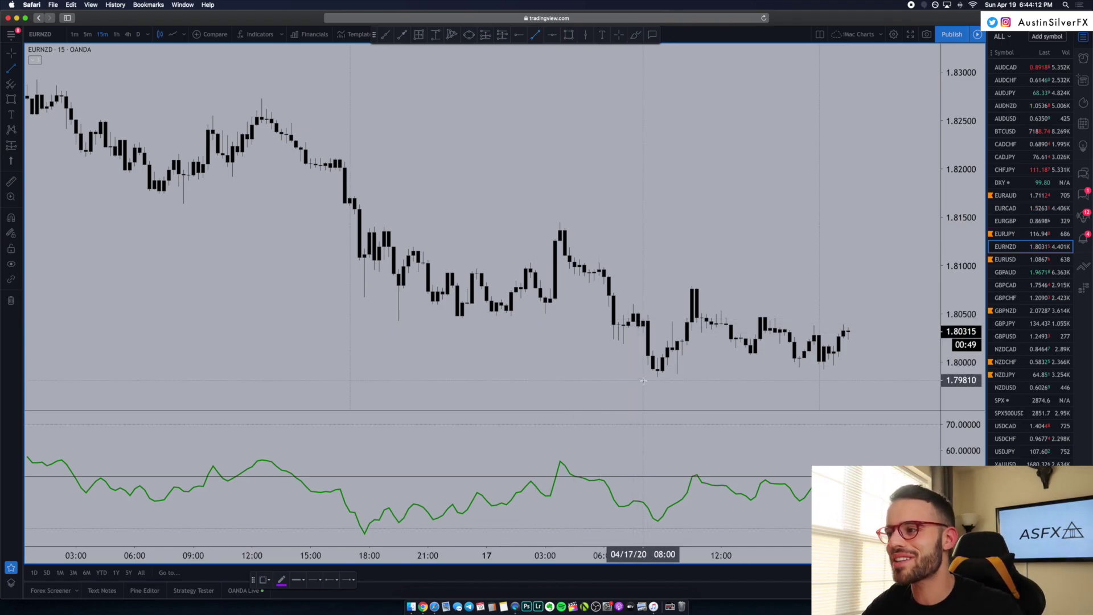
pyautogui.hscroll(3, 575, 387)
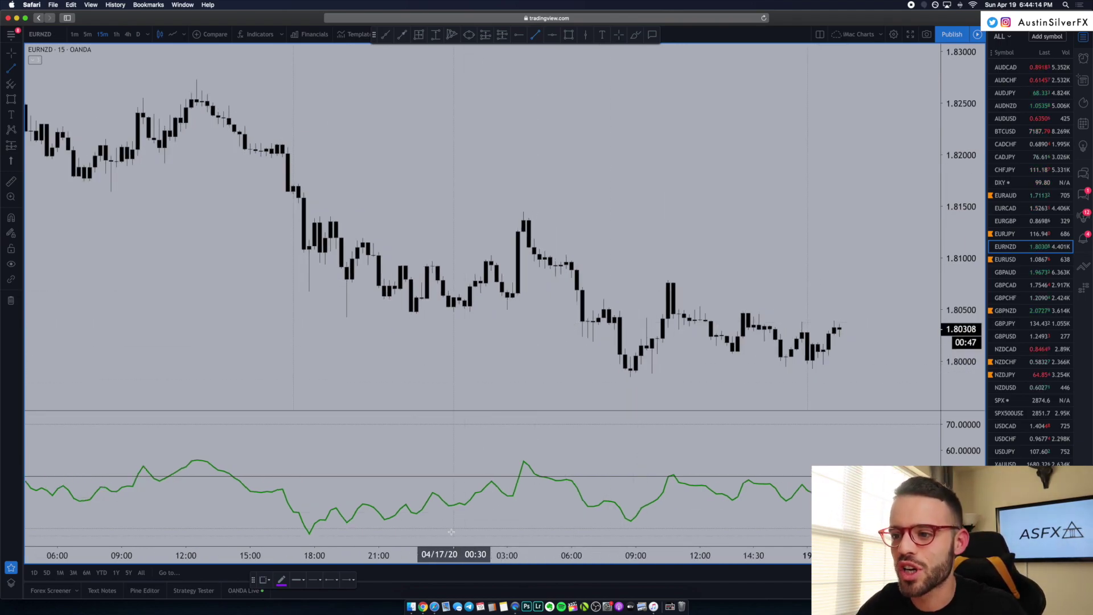
pyautogui.click(308, 535)
pyautogui.click(497, 503)
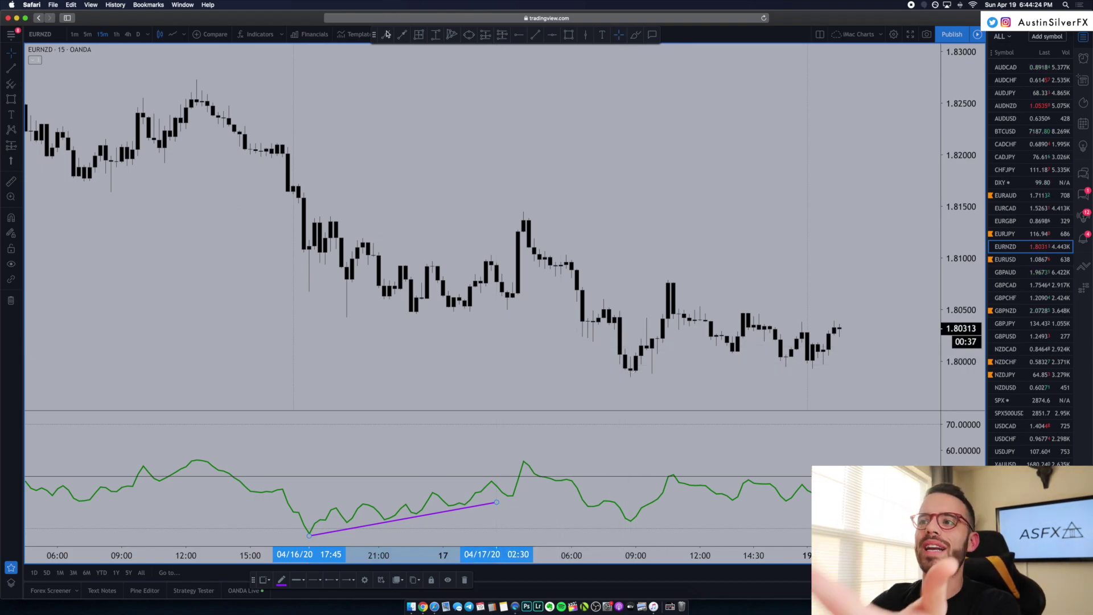
# Start a bar replay of EURNZD cut off at about 05:00 on 04/17/20.
pyautogui.click(439, 36)
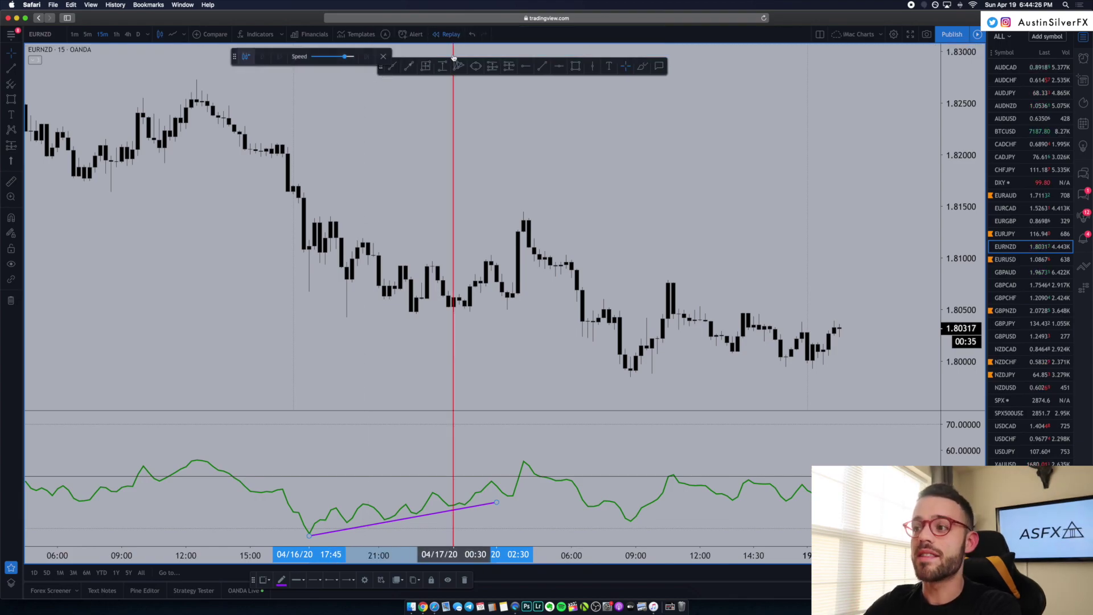
pyautogui.click(556, 250)
pyautogui.hscroll(-5, 456, 224)
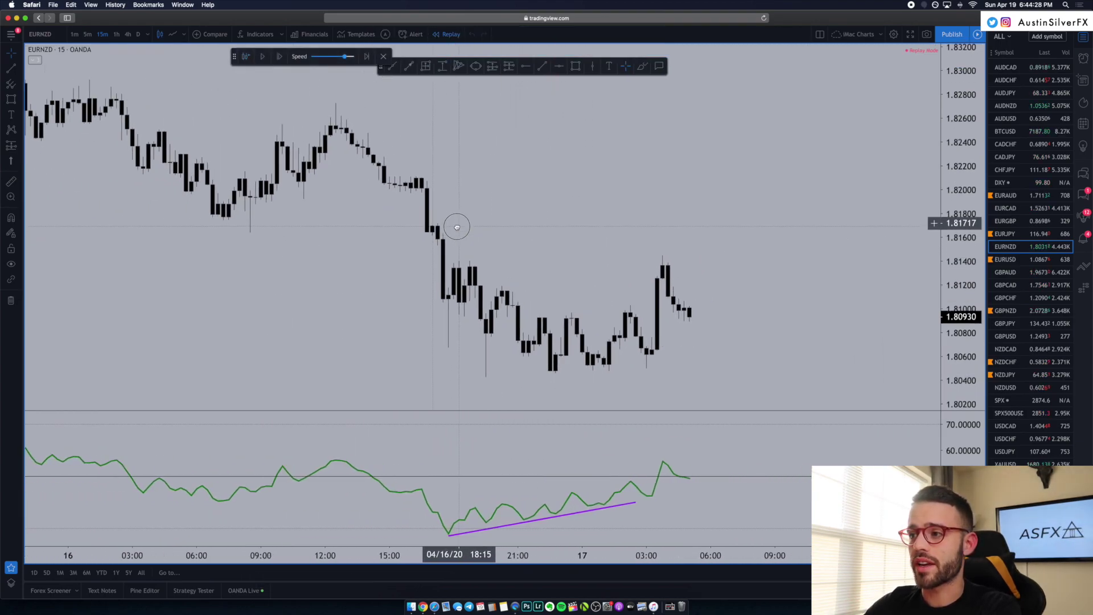
pyautogui.hscroll(5, 639, 227)
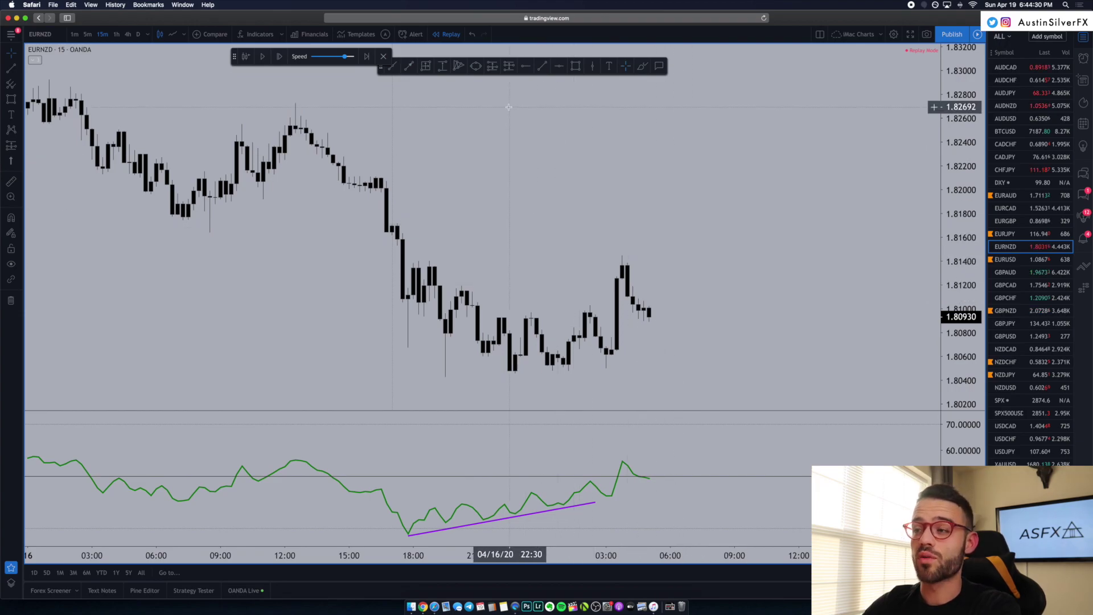
# Draw a trend line along the falling EURNZD price lows from 04/16/20 17:30 at 1.81104 to 23:45 at 1.80304.
pyautogui.click(544, 67)
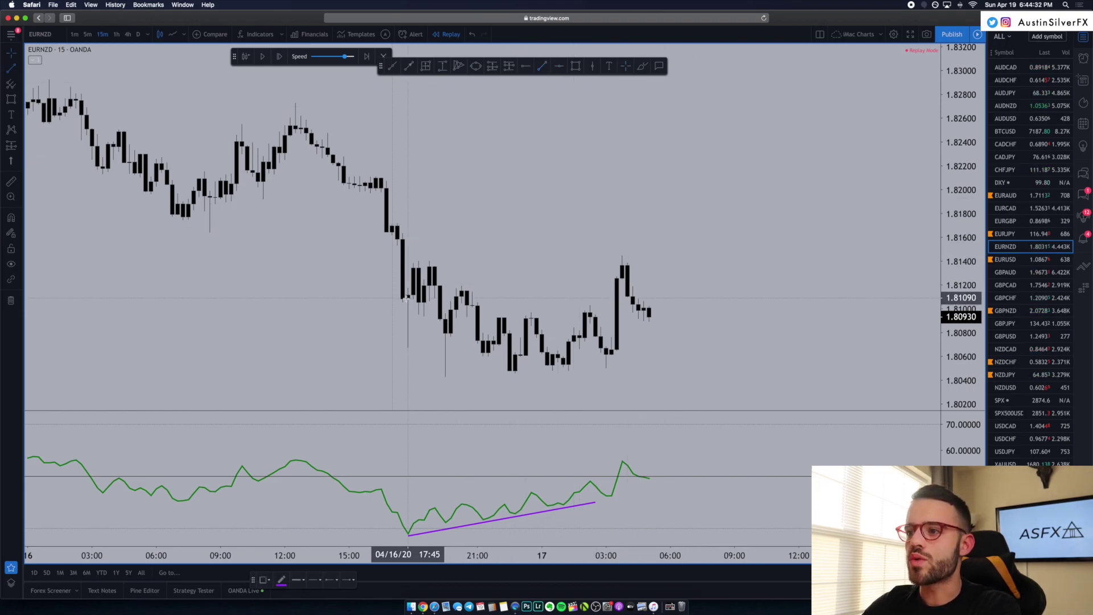
pyautogui.click(536, 392)
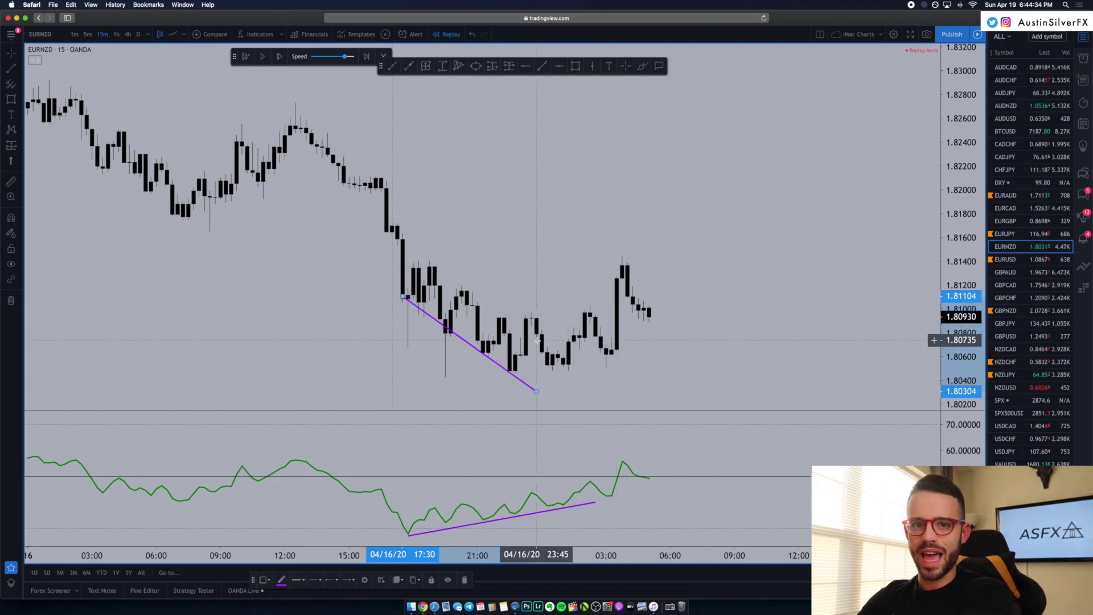
pyautogui.scroll(2, 700, 397)
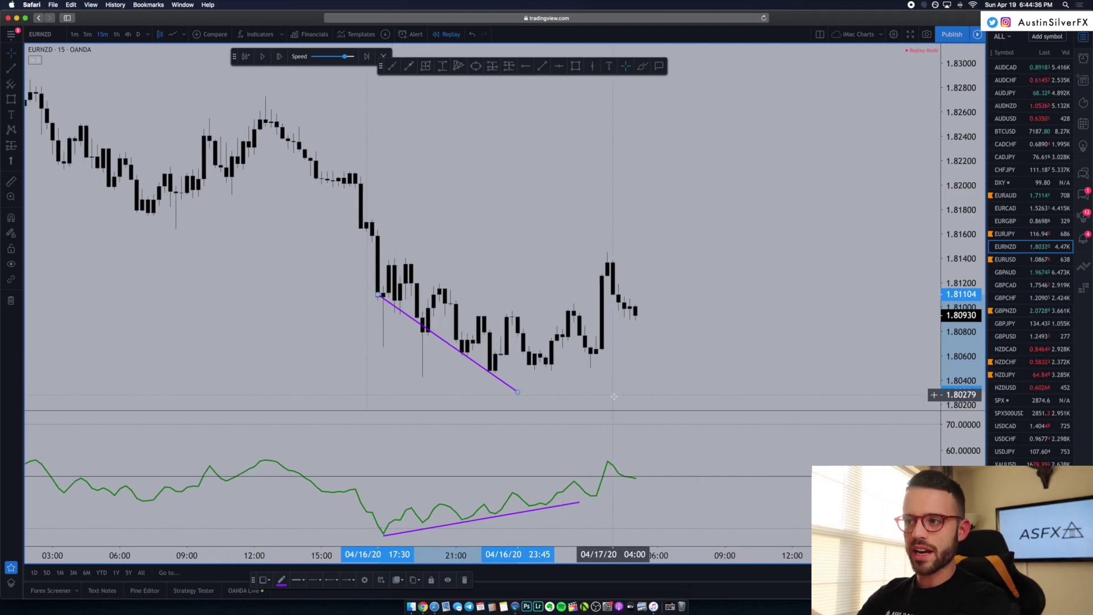
# Draw a rectangle around the EURNZD divergence area from 04/16/20 17:00 and a forward-extended zone from about 1.8080 down to the long wick's low.
pyautogui.click(575, 66)
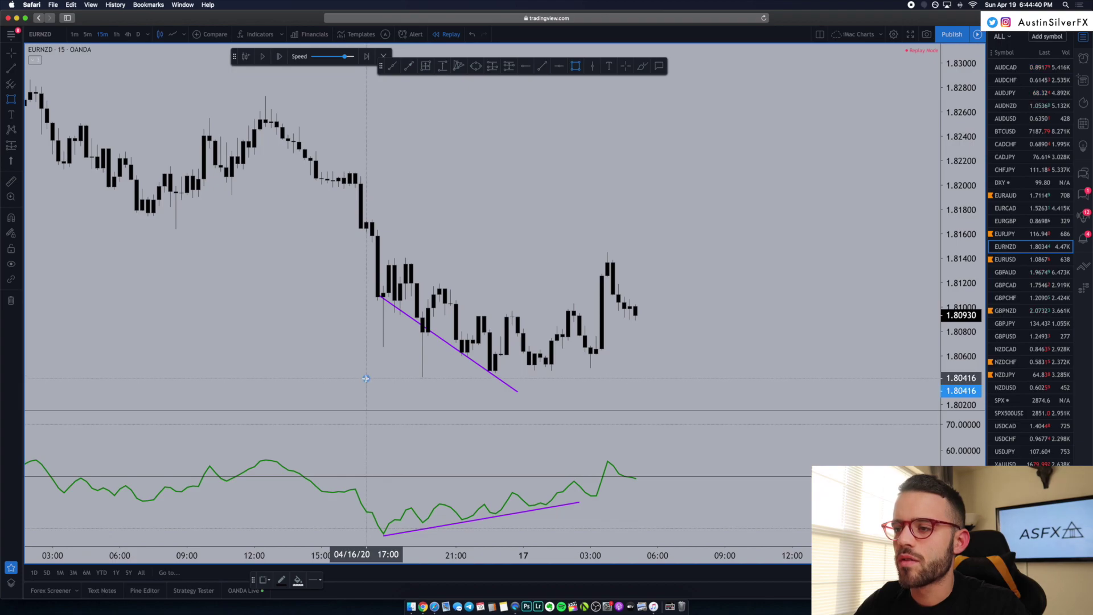
pyautogui.moveTo(365, 378)
pyautogui.mouseDown()
pyautogui.moveTo(434, 261)
pyautogui.moveTo(500, 217)
pyautogui.moveTo(547, 220)
pyautogui.mouseUp()
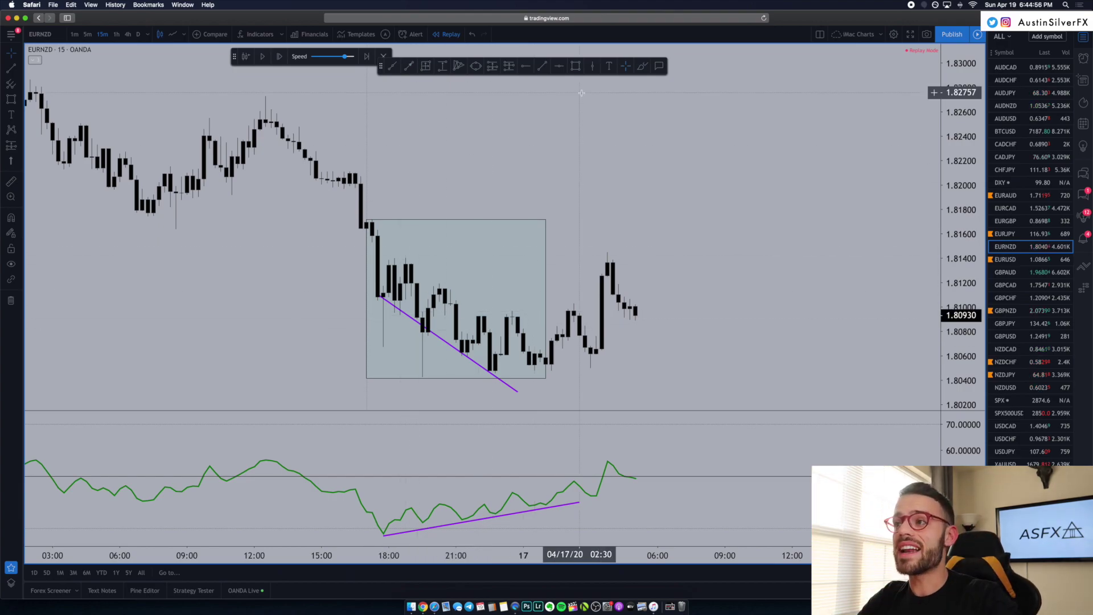
pyautogui.click(576, 66)
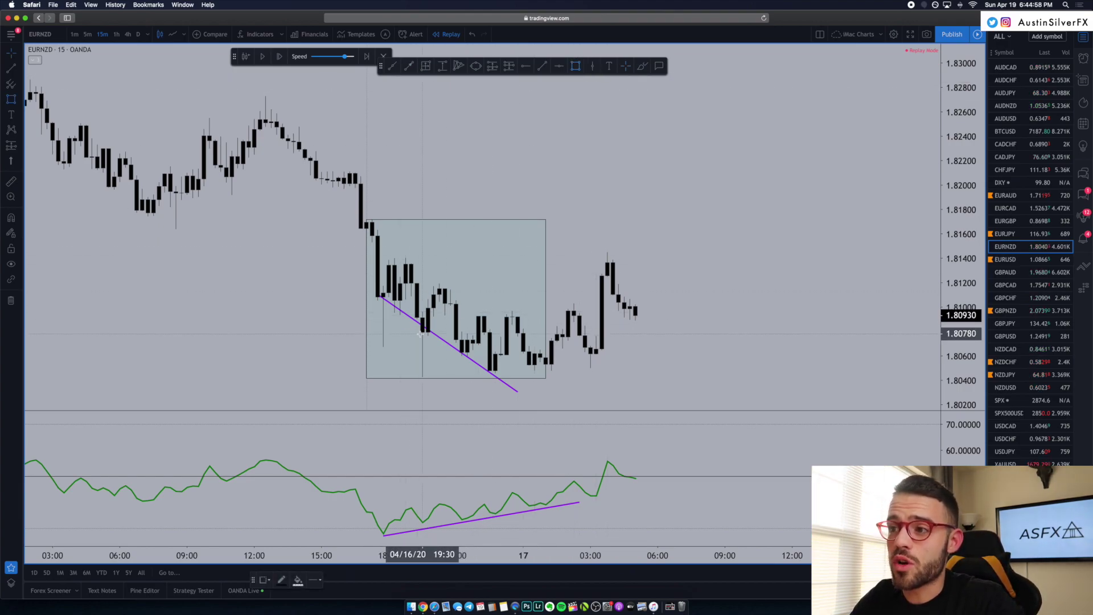
pyautogui.moveTo(416, 332); pyautogui.dragTo(930, 379)
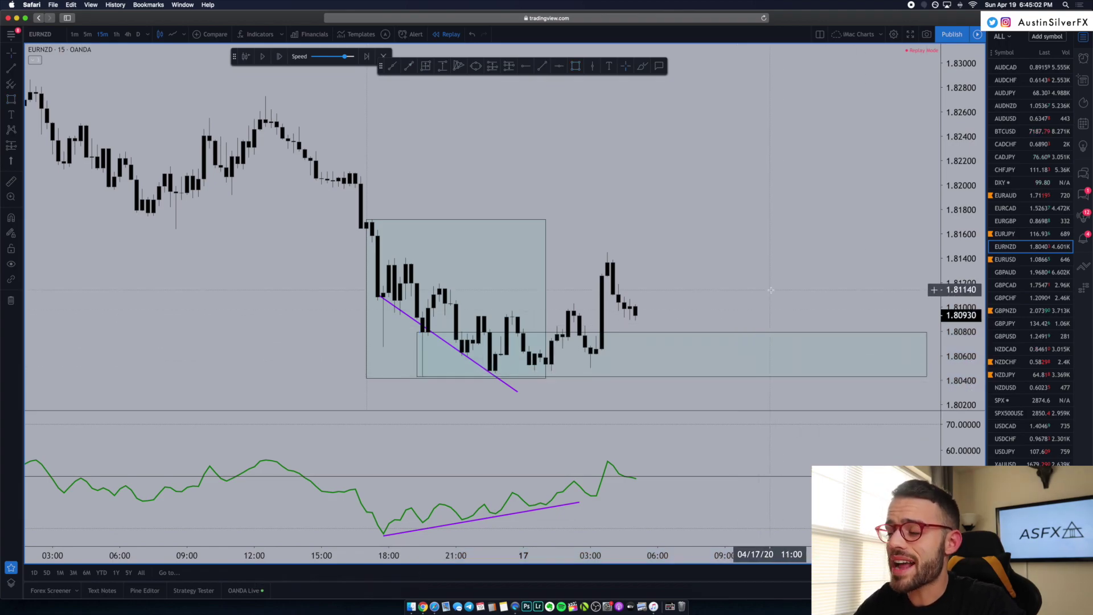
# Play the EURNZD replay forward to the latest candles and examine how price reacts to the extended zone.
pyautogui.hscroll(2, 797, 291)
pyautogui.hscroll(1, 727, 222)
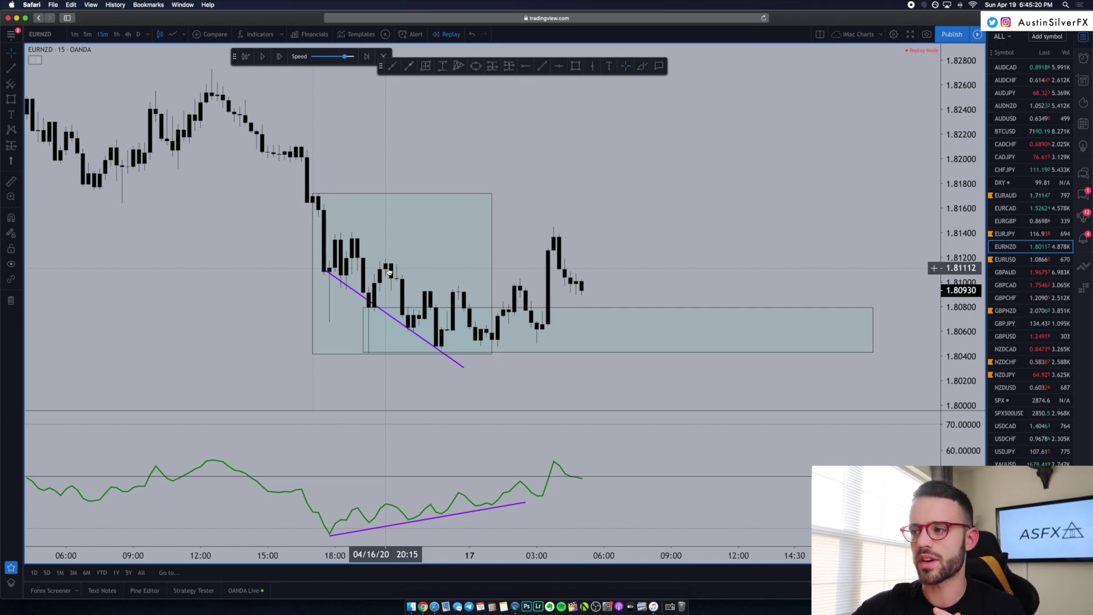
pyautogui.click(262, 56)
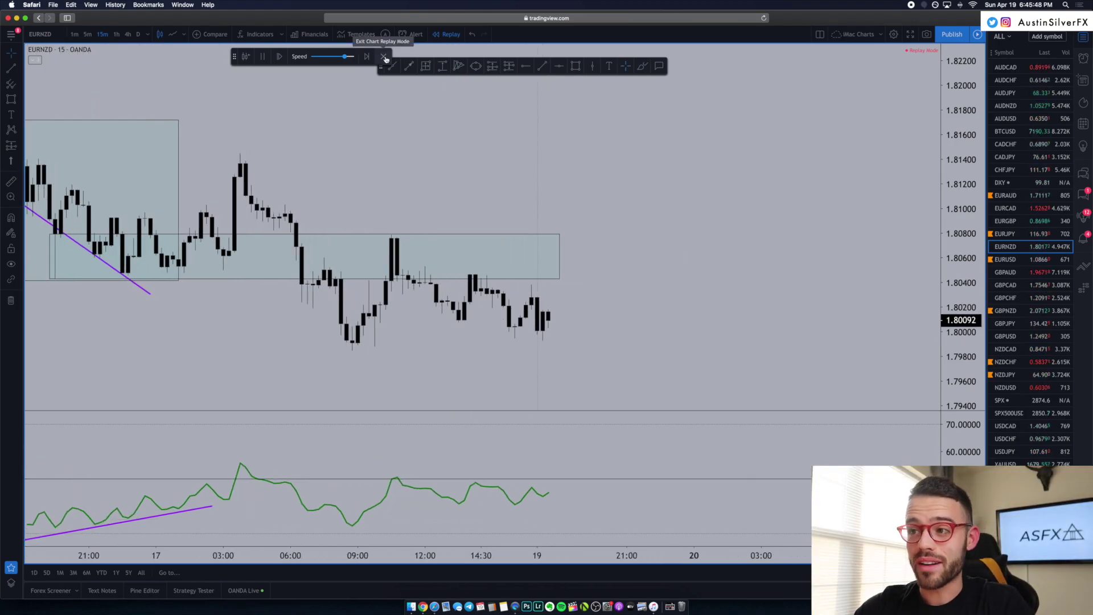
pyautogui.moveTo(373, 281); pyautogui.dragTo(461, 282)
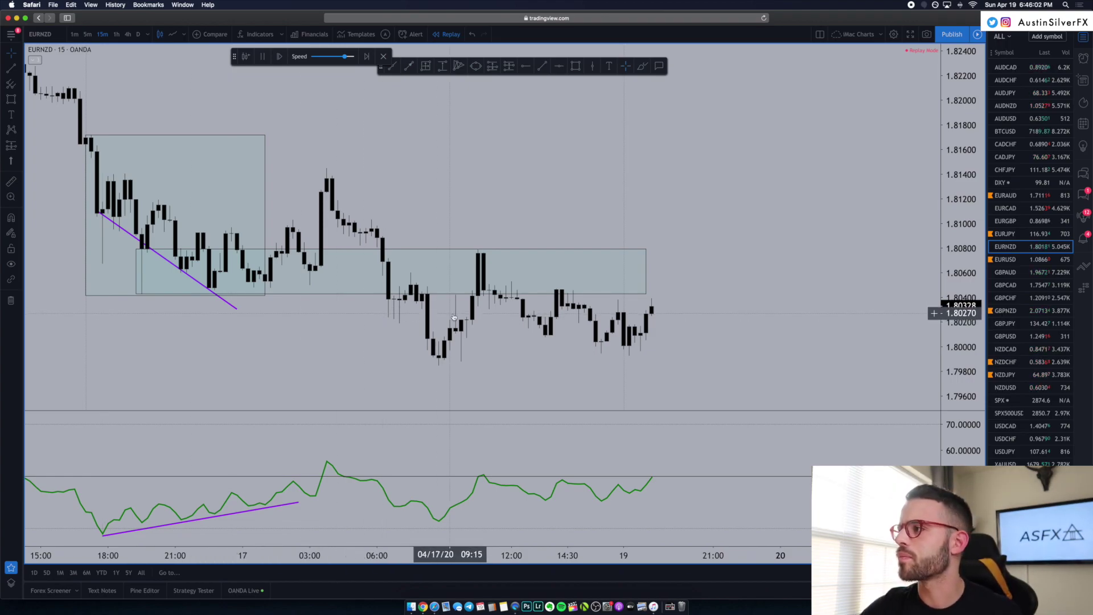
# Open the EURJPY chart and compare the existing trend lines under the price lows and the oscillator lows.
pyautogui.click(1024, 233)
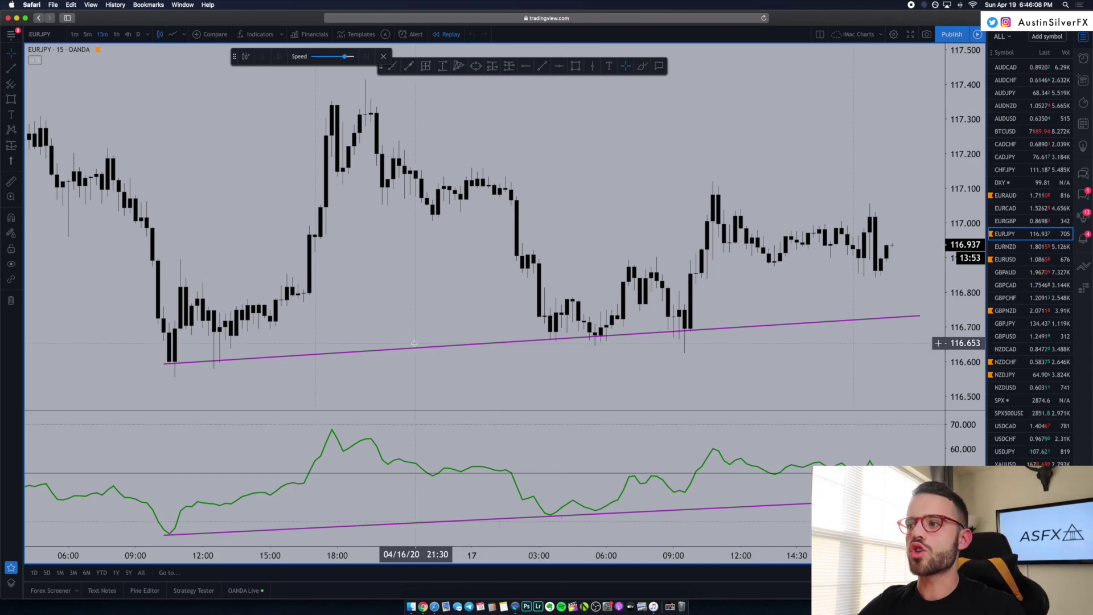
pyautogui.scroll(-1, 417, 356)
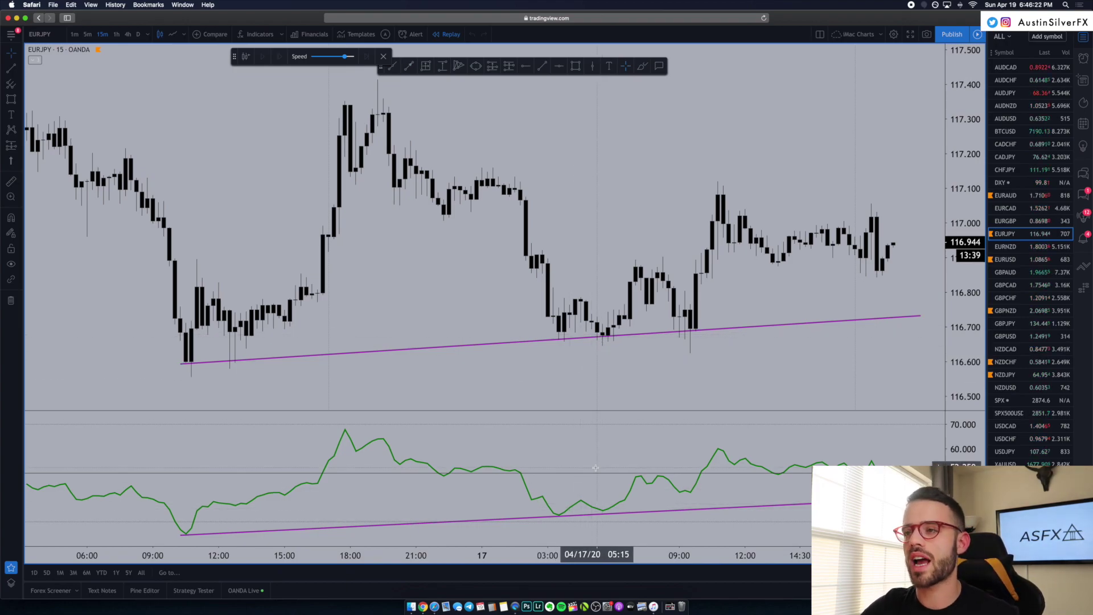
pyautogui.scroll(3, 595, 468)
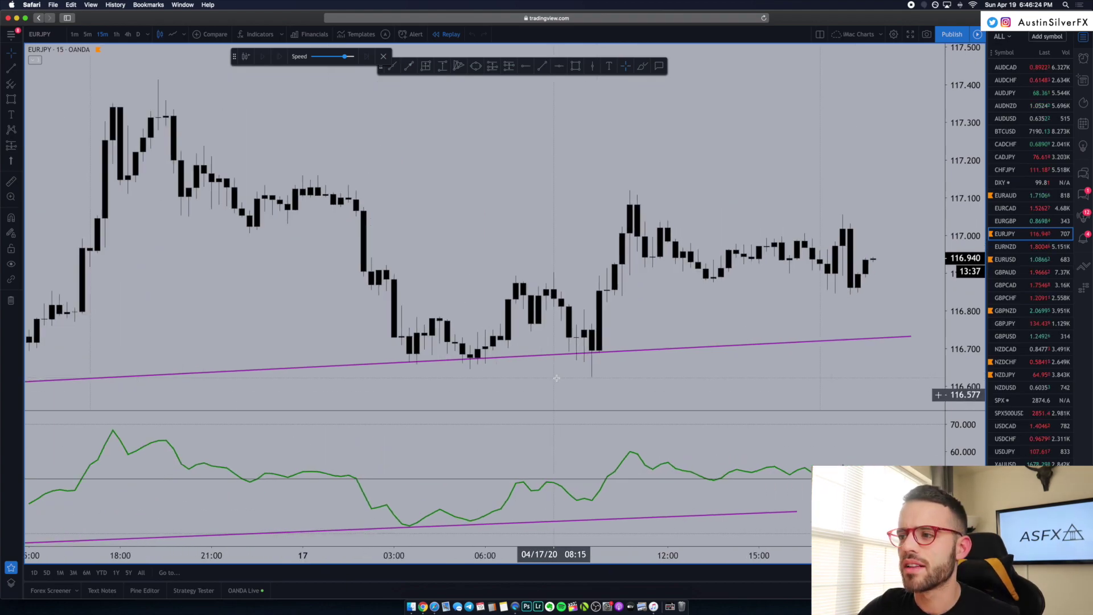
pyautogui.moveTo(885, 356); pyautogui.dragTo(886, 368)
pyautogui.scroll(-2, 885, 367)
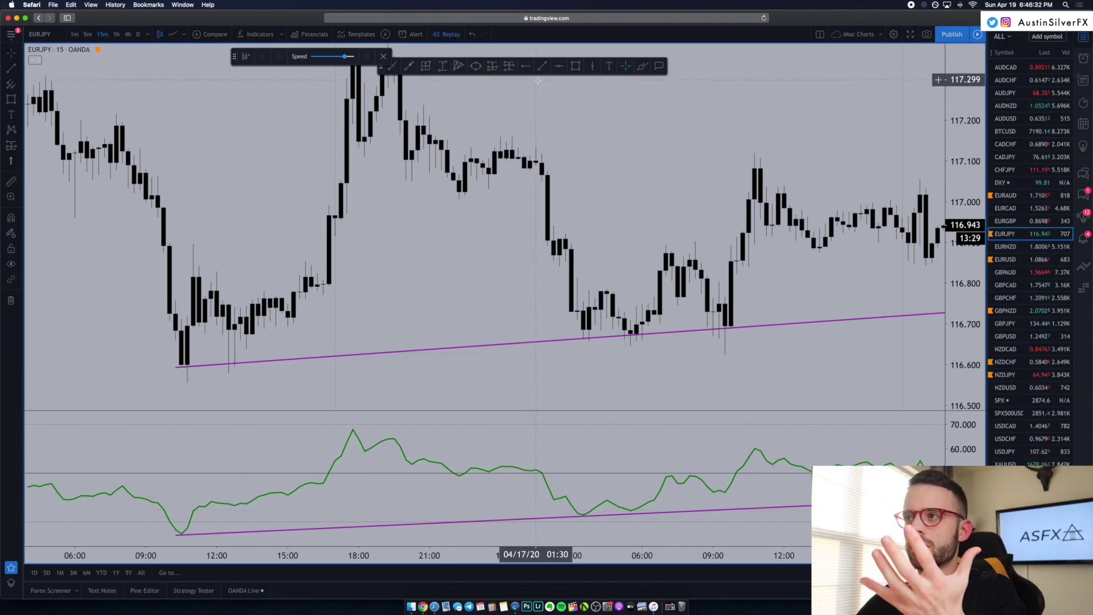
# Draw a yellow trend line under the EURJPY oscillator lows from about 03:00 to 07:00 on 04/17/20.
pyautogui.hotkey('alt', 't')
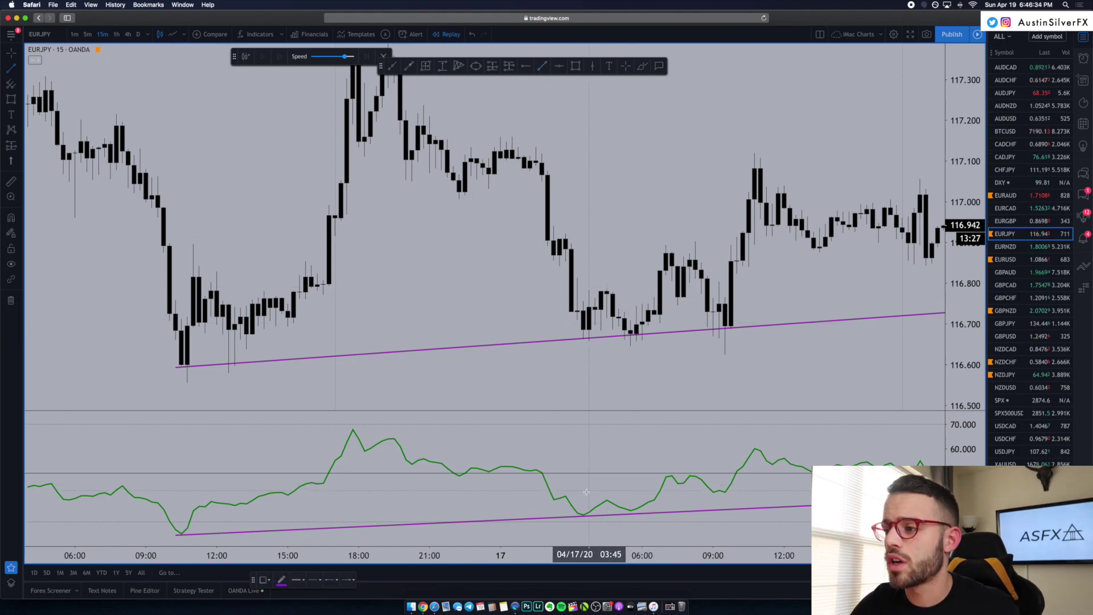
pyautogui.click(582, 517)
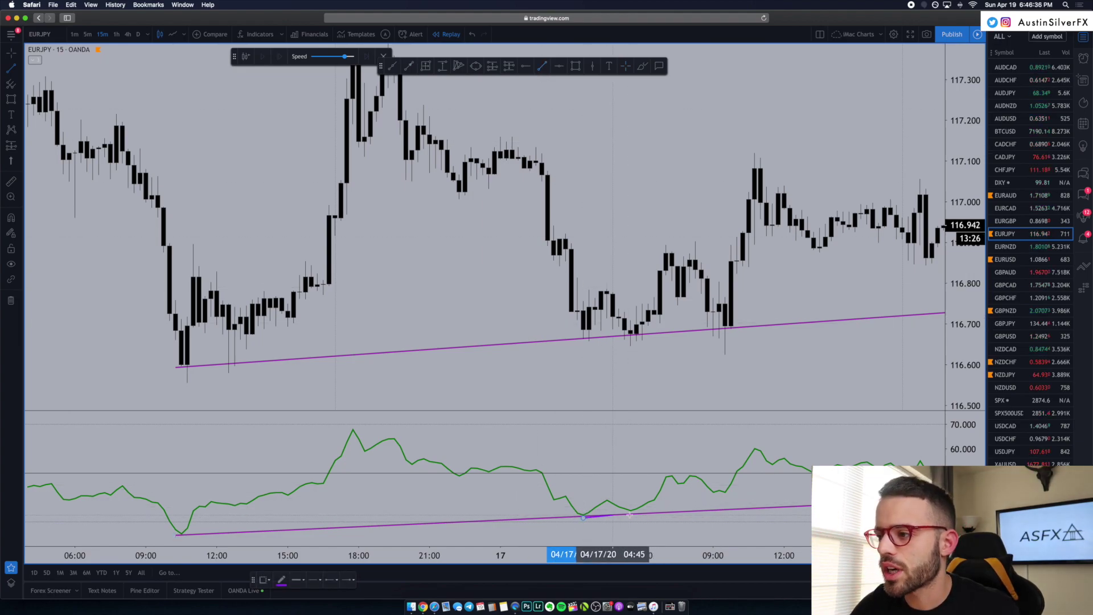
pyautogui.click(665, 506)
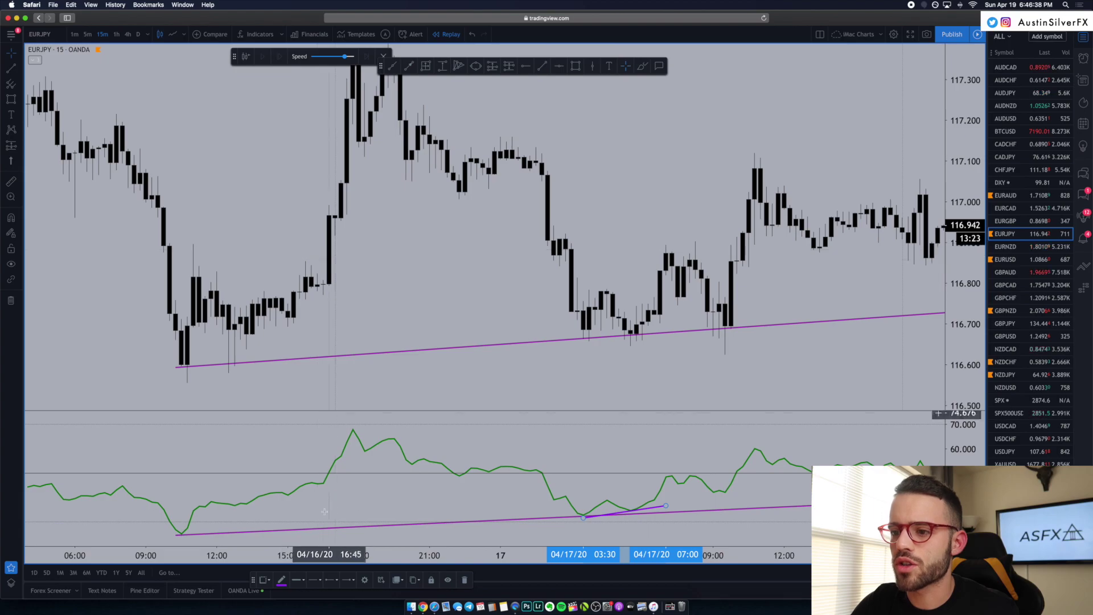
pyautogui.click(282, 580)
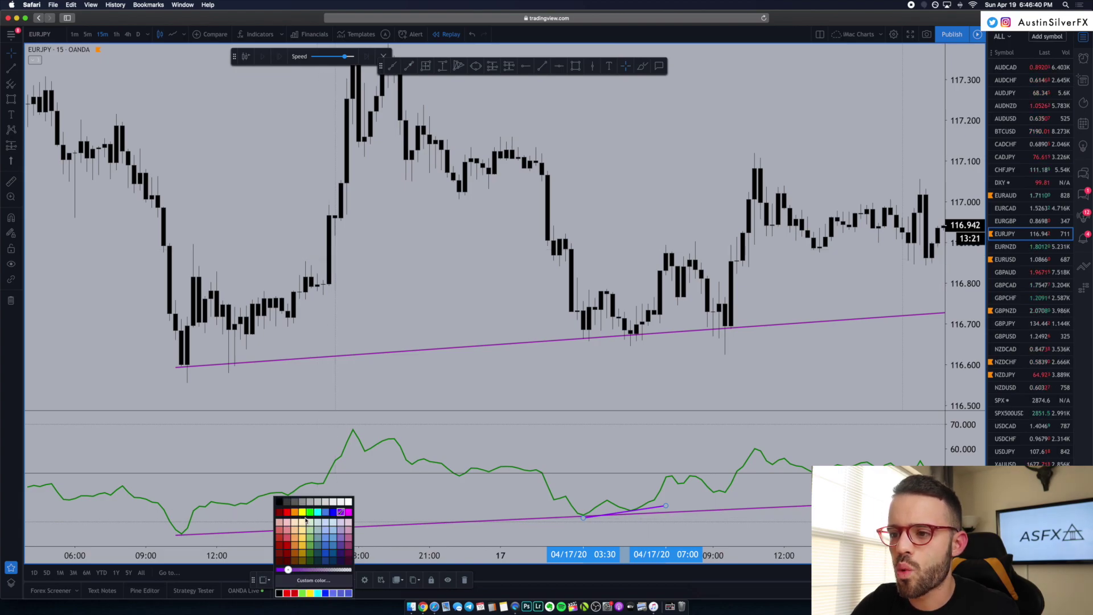
pyautogui.click(304, 517)
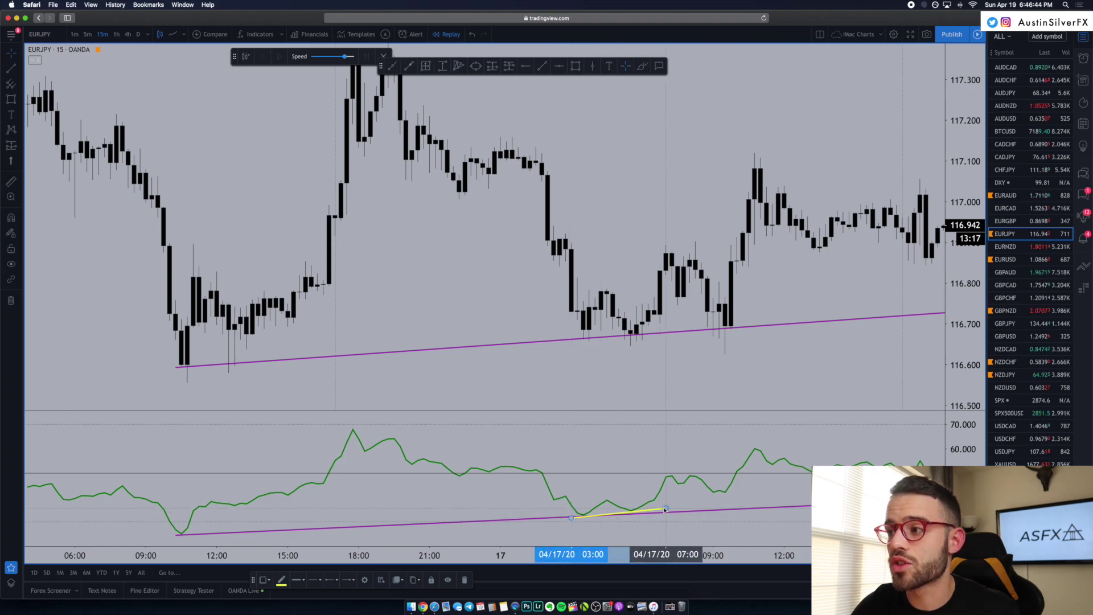
# Draw a matching yellow trend line along the EURJPY price lows from 04/17/20 03:15 at 116.692 to 07:15 at 116.654.
pyautogui.hotkey('alt', 't')
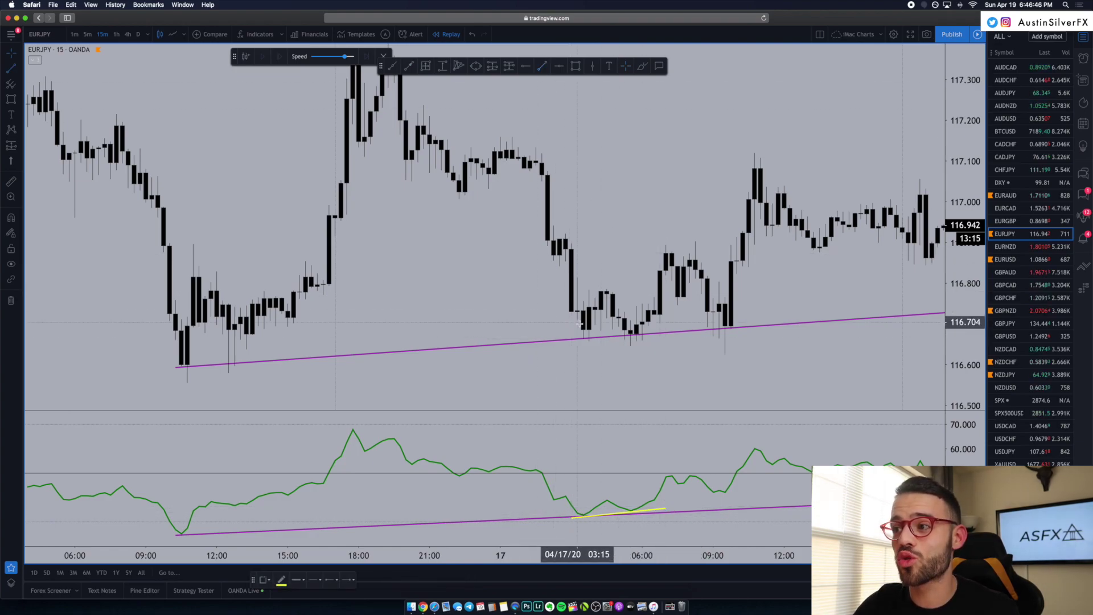
pyautogui.click(576, 328)
pyautogui.click(677, 342)
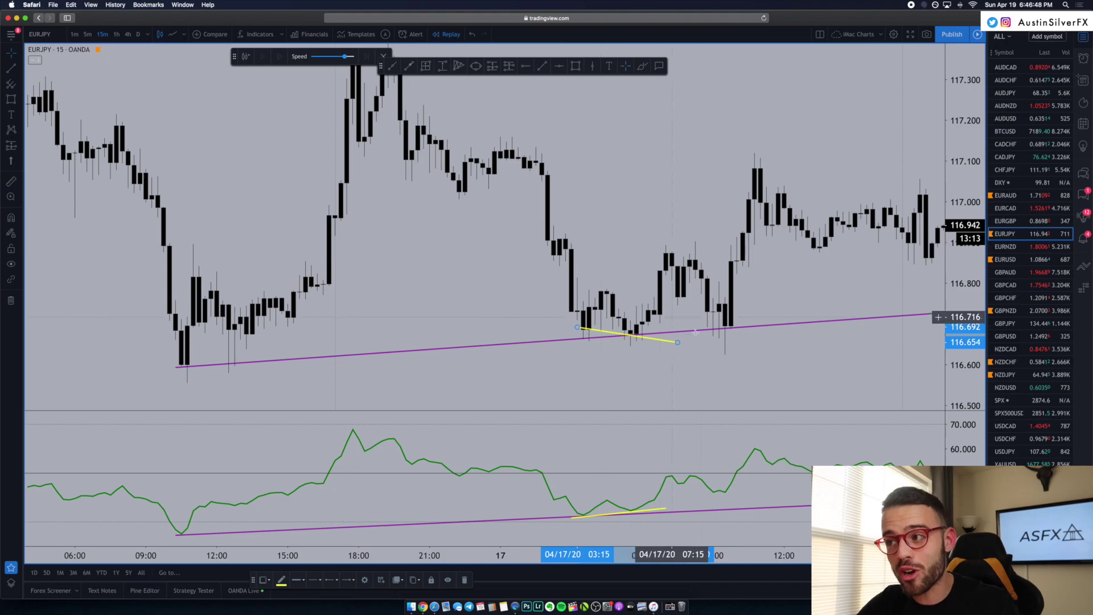
pyautogui.click(630, 358)
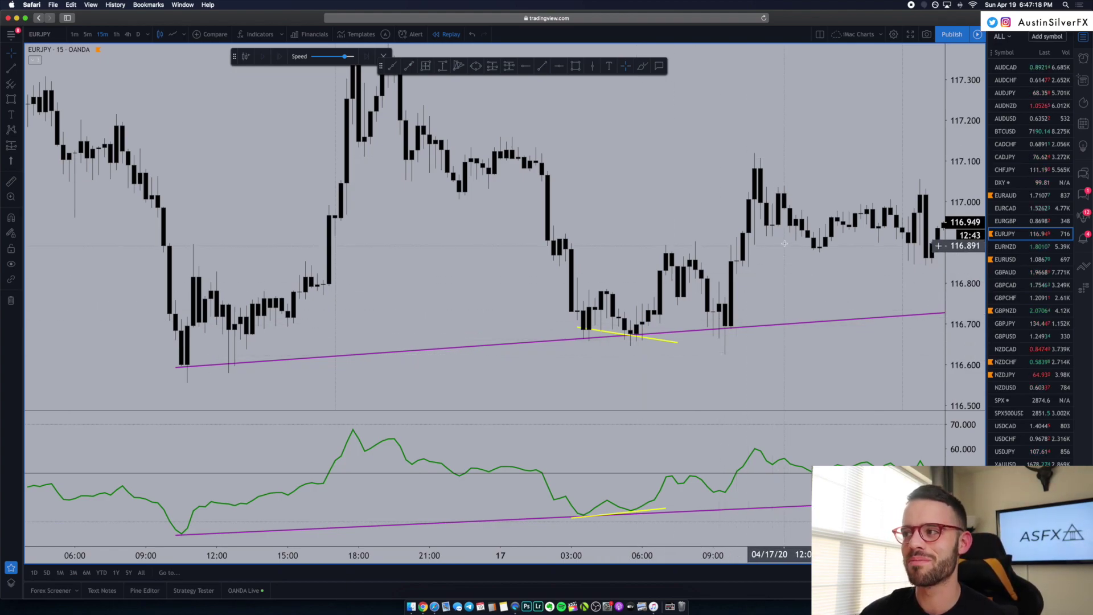
pyautogui.moveTo(784, 244); pyautogui.dragTo(714, 243)
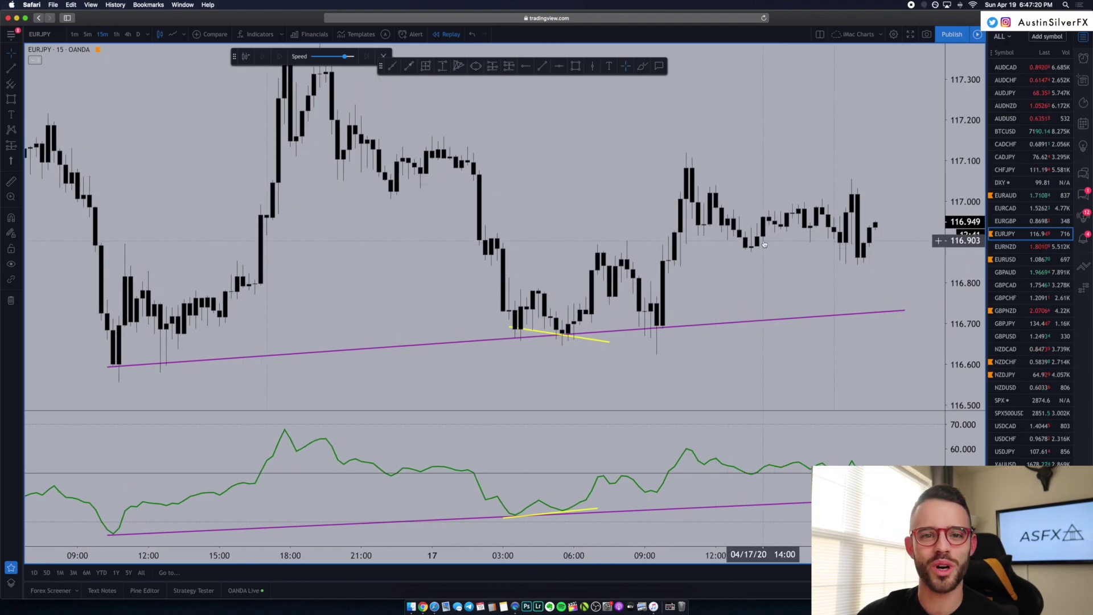